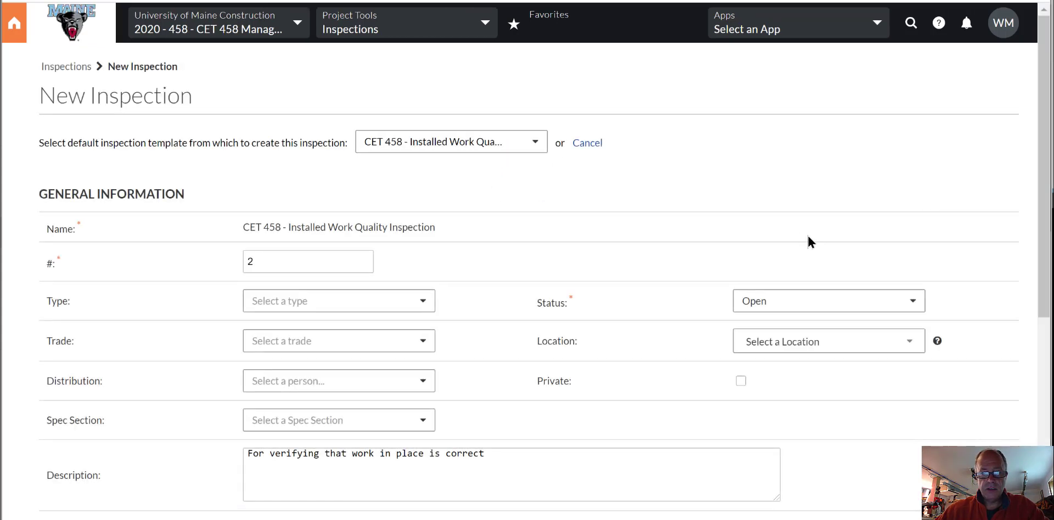
# - Set the new inspection's location to Hirundo Wildlife Refuge
pyautogui.moveTo(1046, 107); pyautogui.dragTo(1023, 261)
pyautogui.click(909, 67)
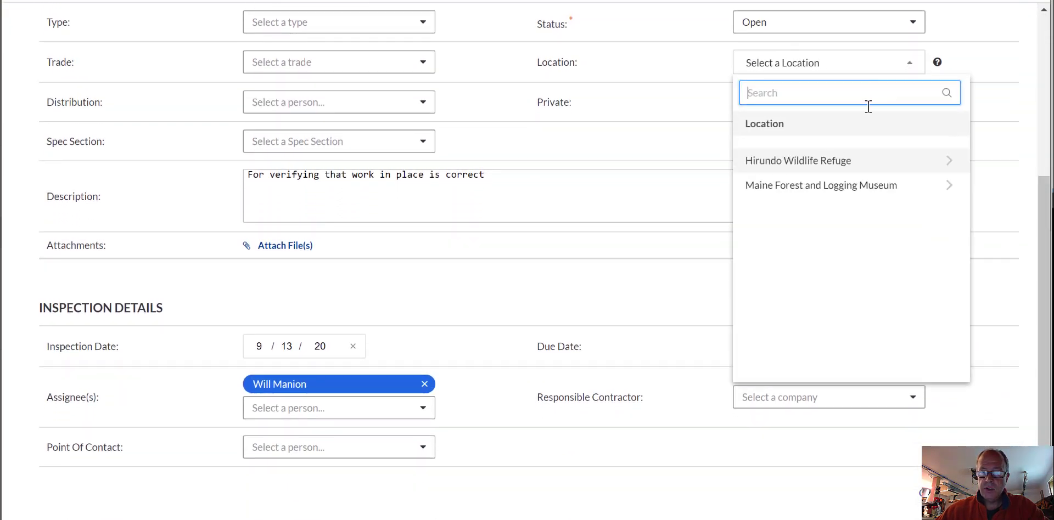
pyautogui.click(855, 164)
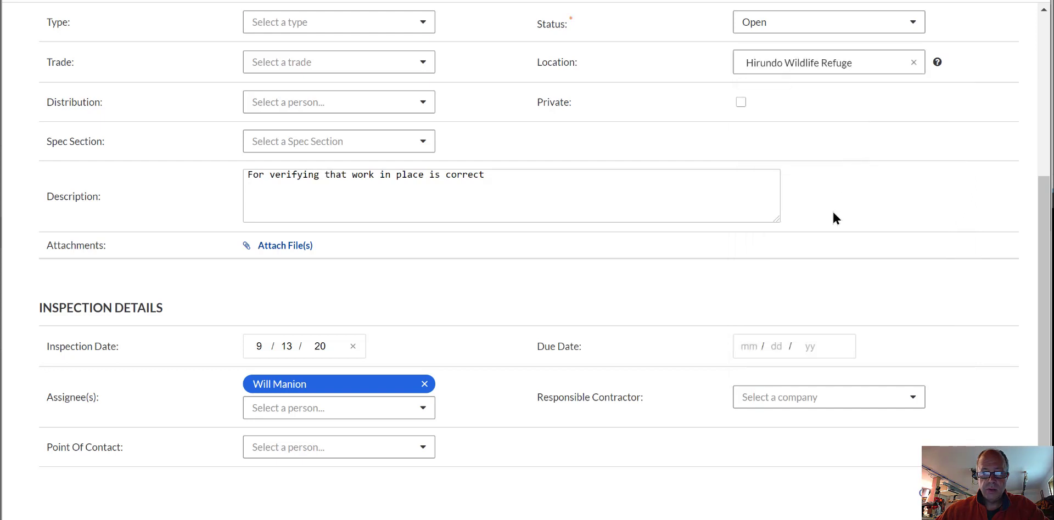
# - Add a second person to the inspection's assignees by searching for their first name
pyautogui.click(397, 413)
pyautogui.write('da')
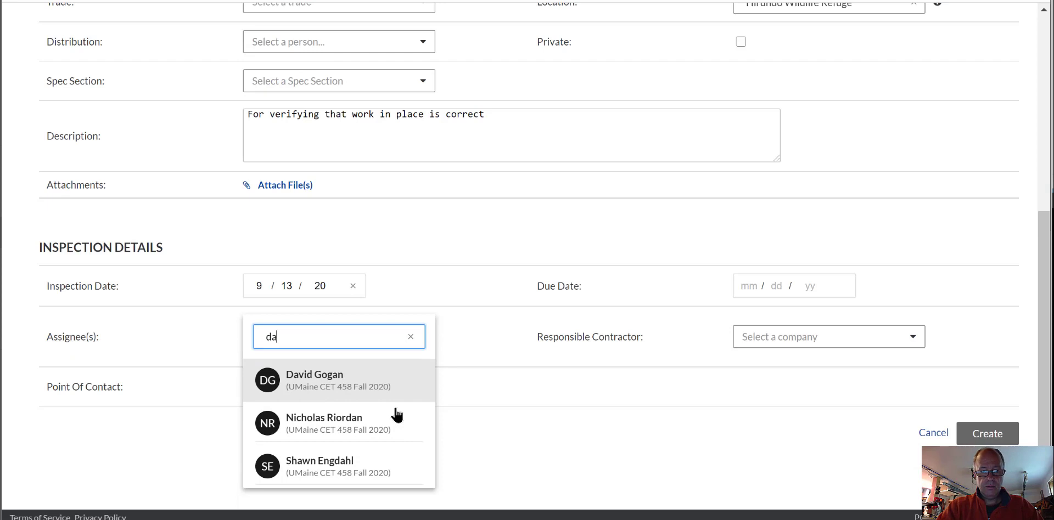
pyautogui.write('v')
pyautogui.click(352, 464)
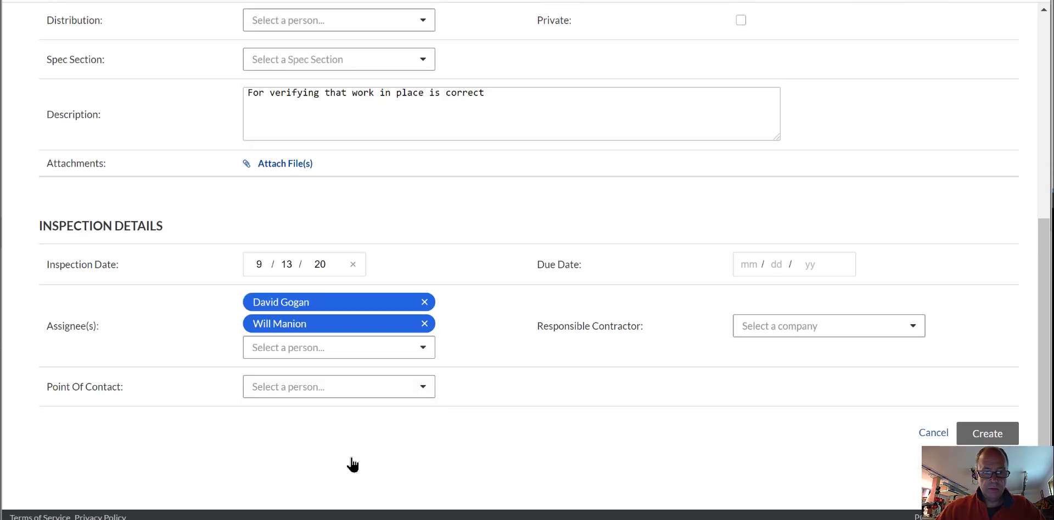
# - Set the inspection date to 9/11/20 and the due date to 9/18/20
pyautogui.click(292, 259)
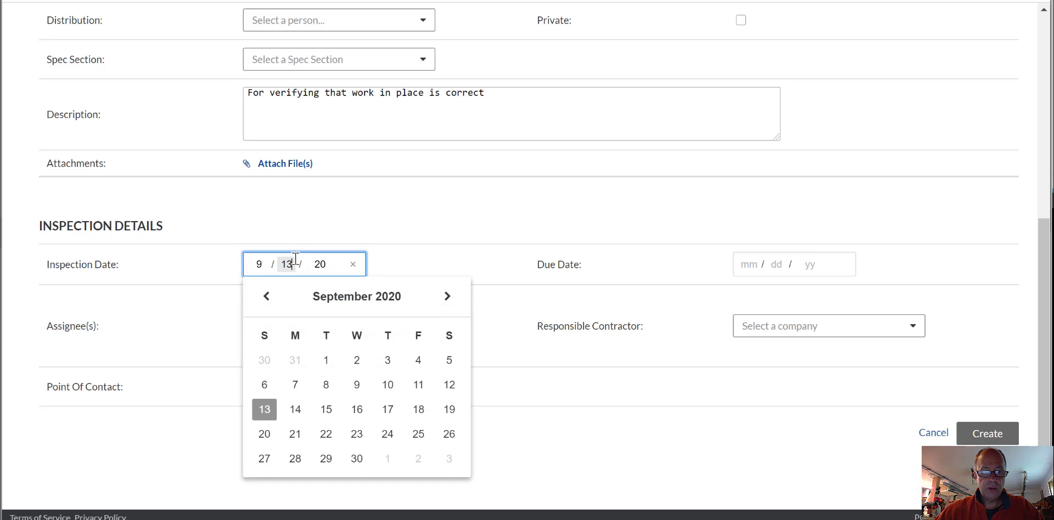
pyautogui.click(417, 386)
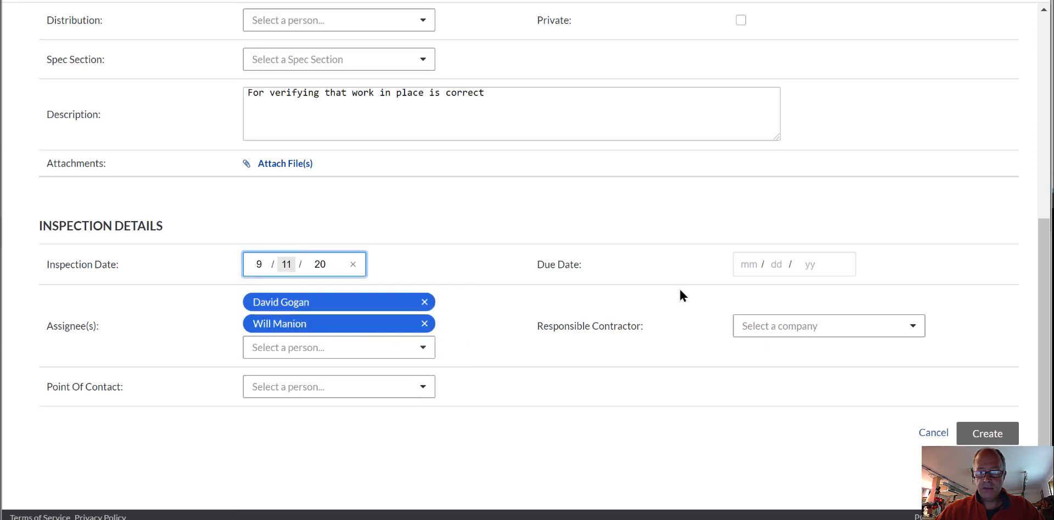
pyautogui.click(744, 260)
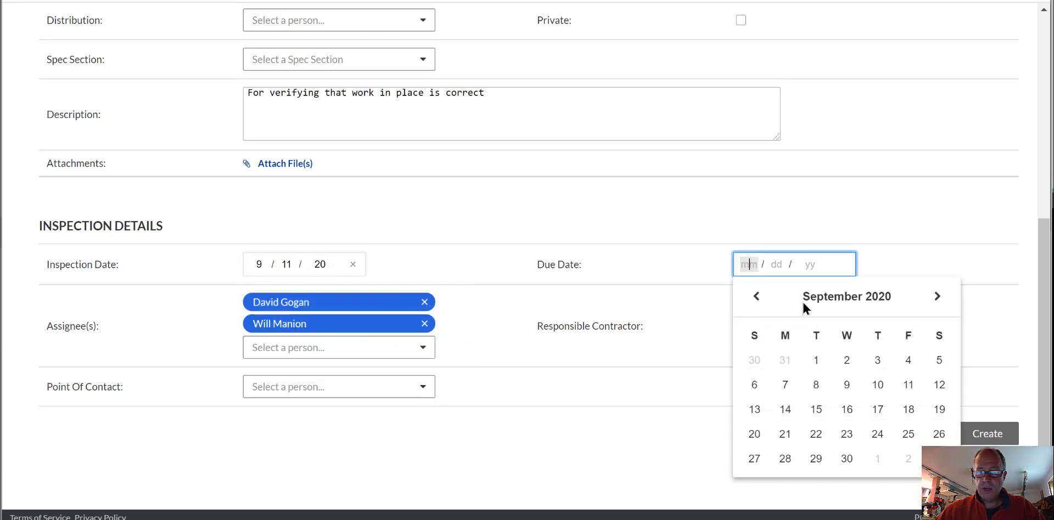
pyautogui.click(904, 410)
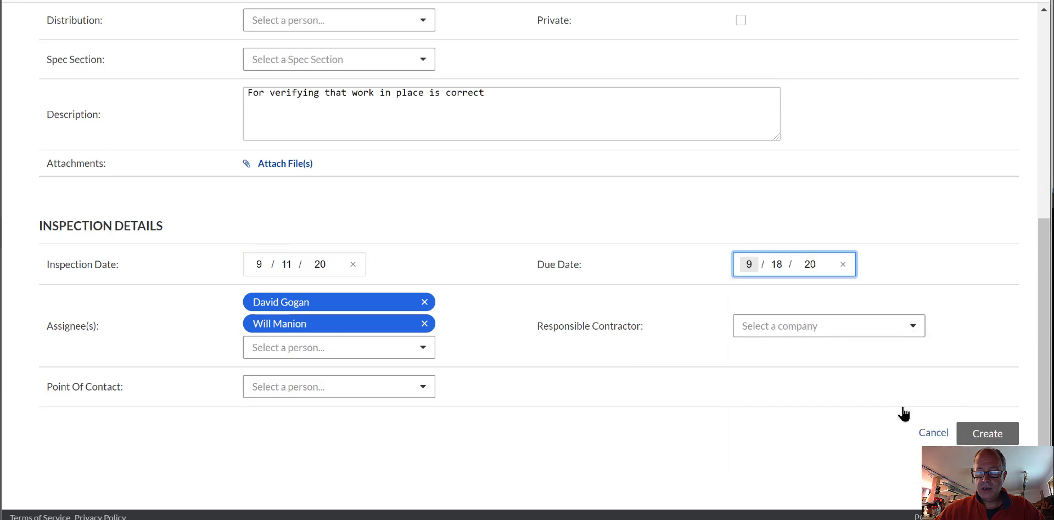
# - Set the responsible contractor to UMaine CET 458 Fall 2020 and create the inspection
pyautogui.click(883, 328)
pyautogui.click(807, 444)
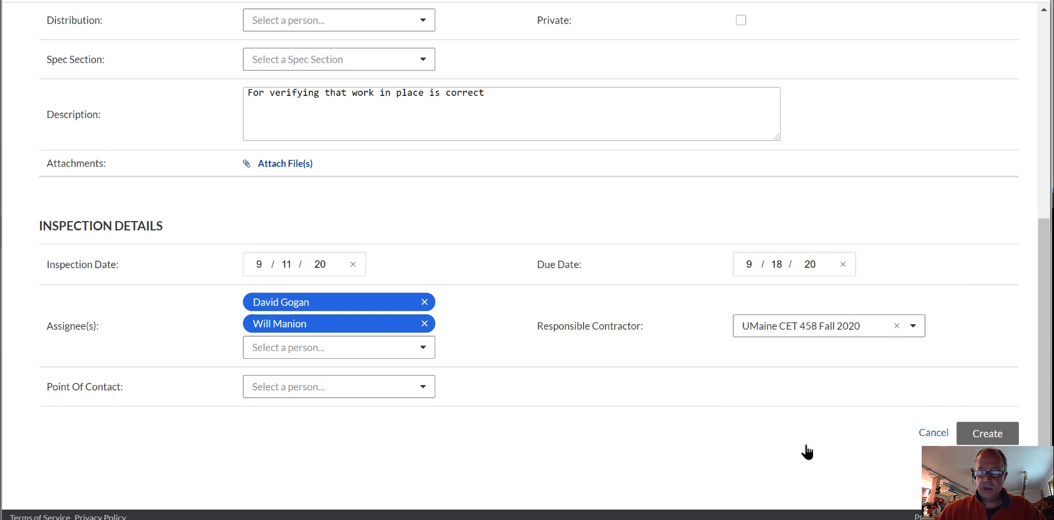
pyautogui.scroll(6, 511, 388)
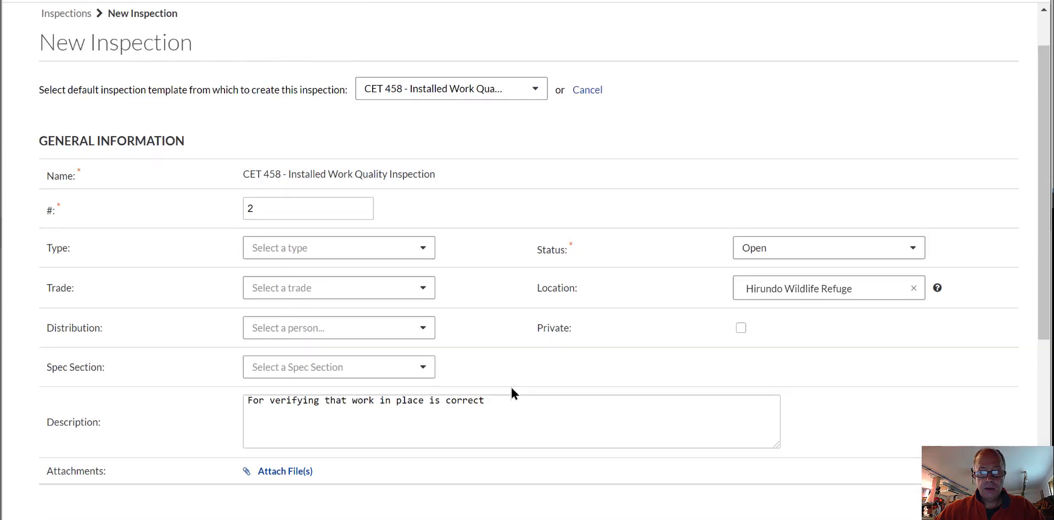
pyautogui.scroll(-6, 510, 393)
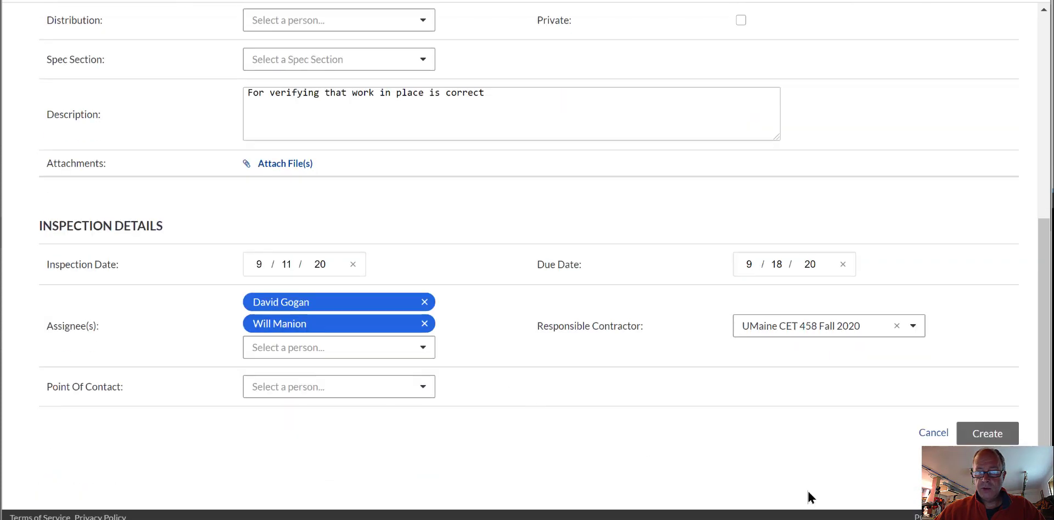
pyautogui.click(988, 434)
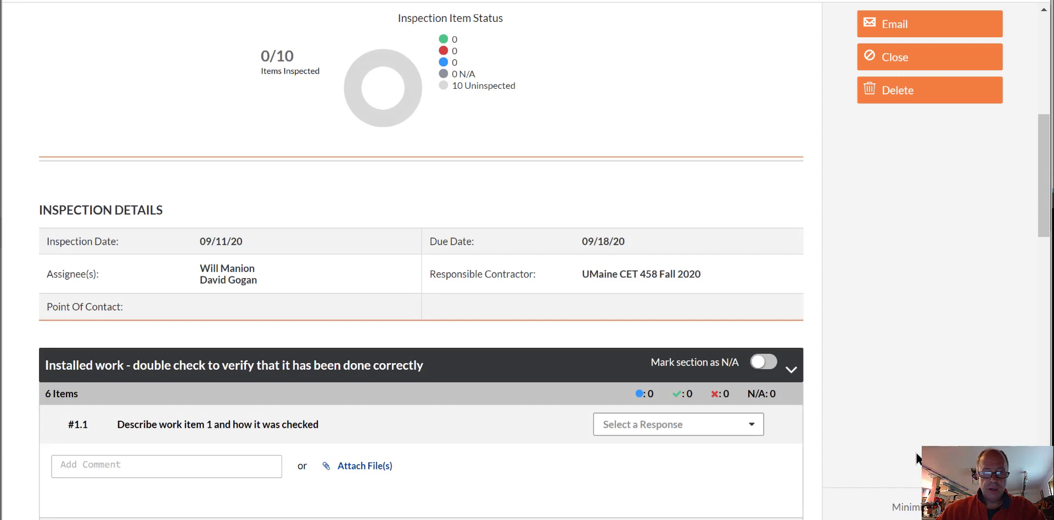
# - Write the comment "Installed piers all at same elevation, checked with rotary laser" for inspection item 1.1
pyautogui.scroll(-4, 891, 404)
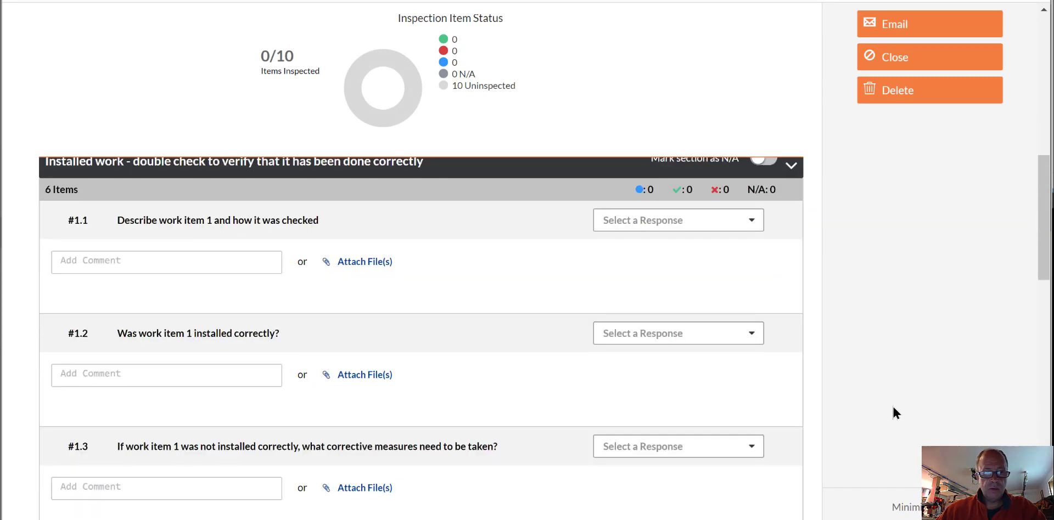
pyautogui.scroll(2, 892, 405)
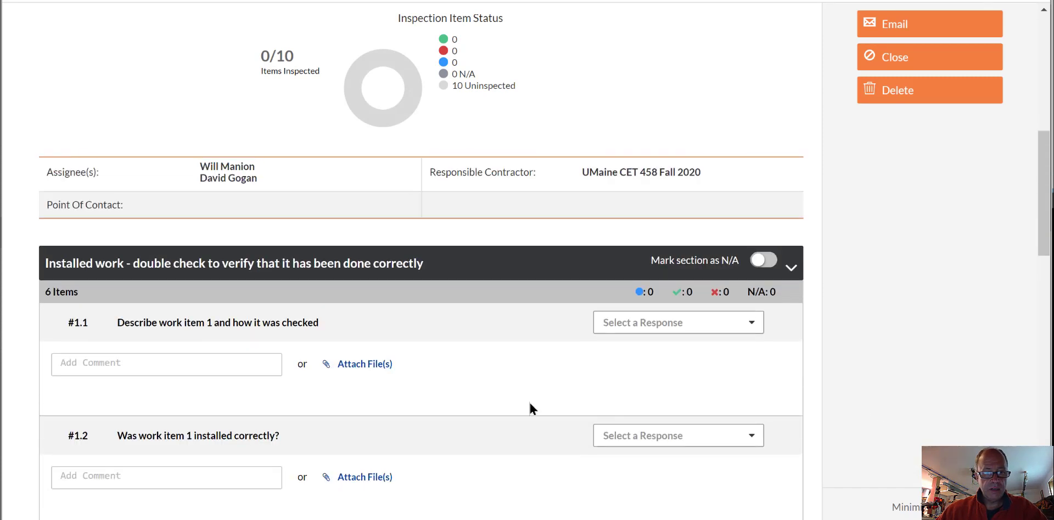
pyautogui.click(233, 365)
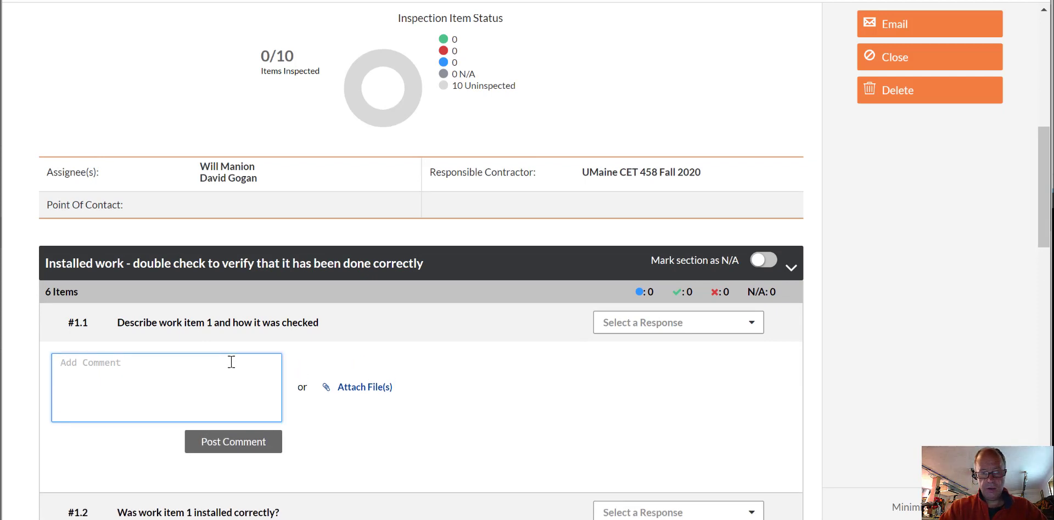
pyautogui.write('Insta')
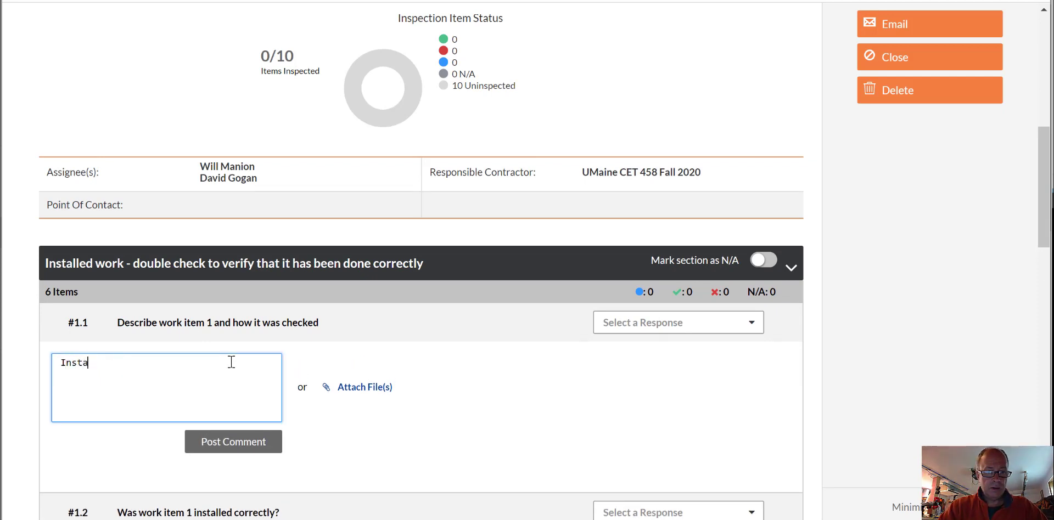
pyautogui.write('lled pier')
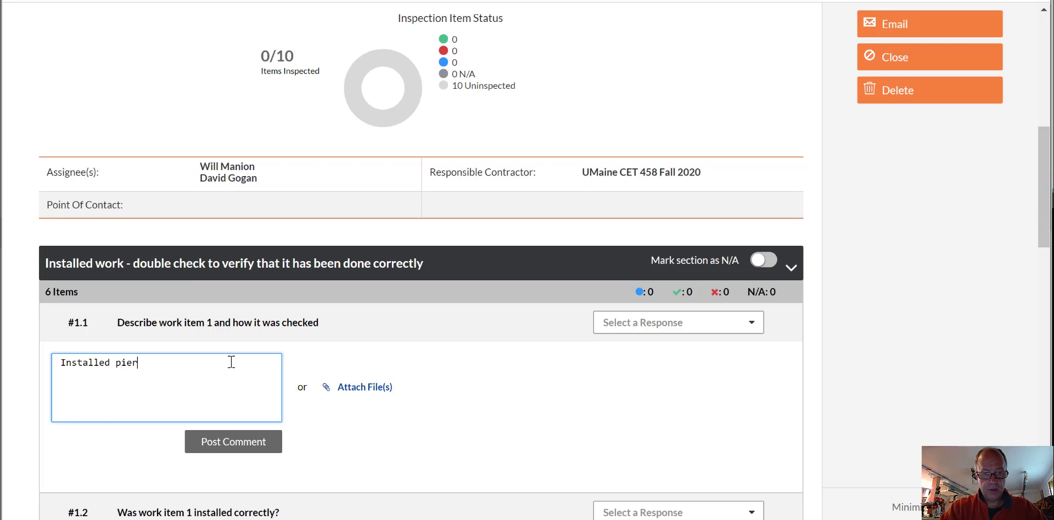
pyautogui.write('s all')
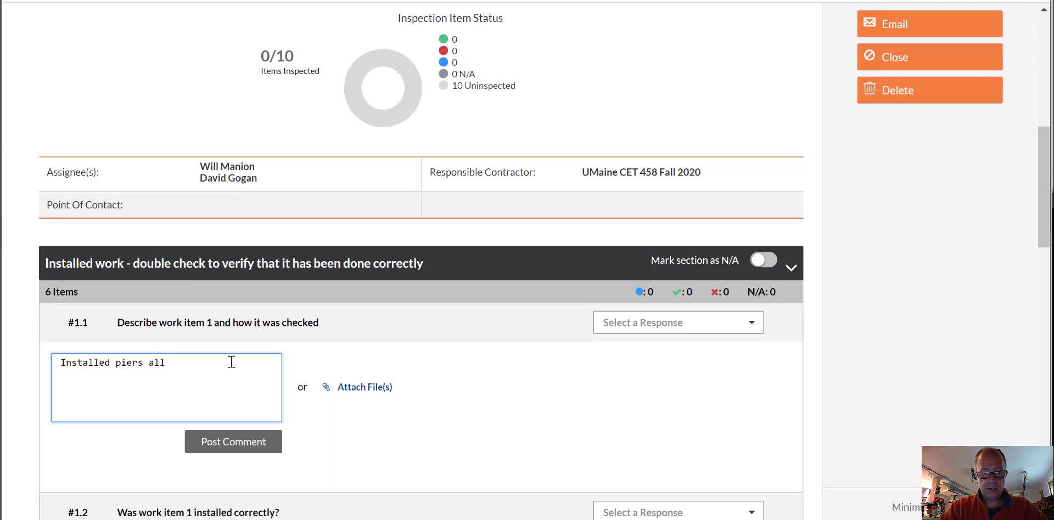
pyautogui.write(' at same elevat')
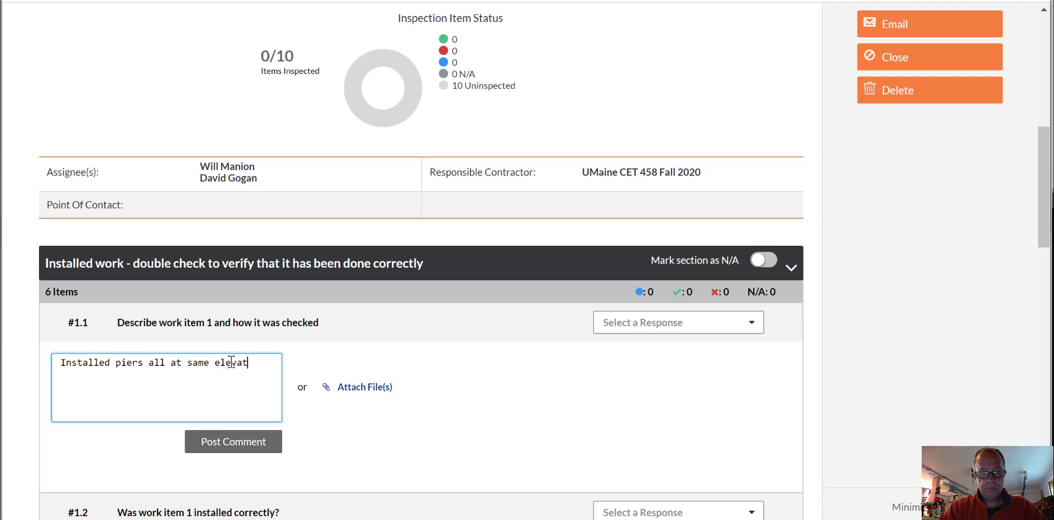
pyautogui.write('ion, check')
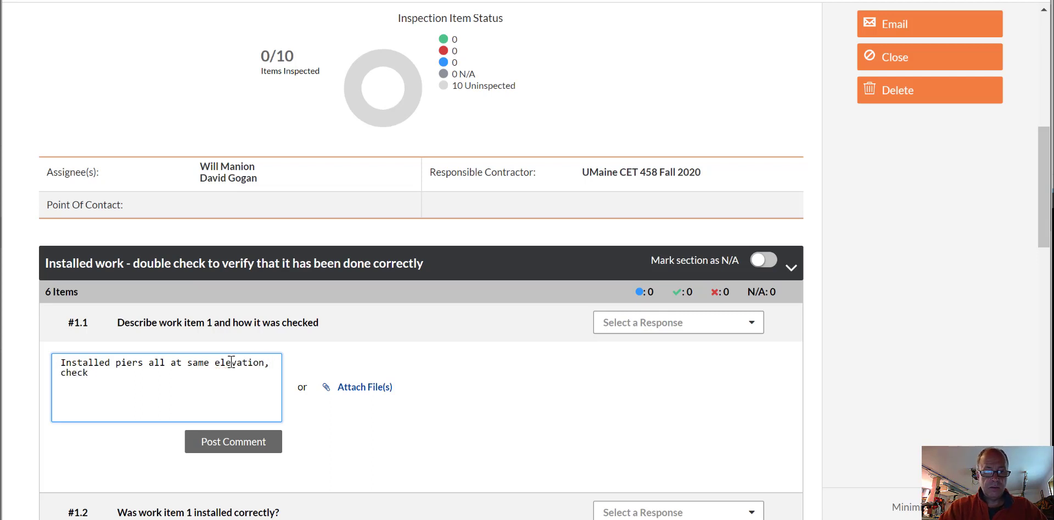
pyautogui.write('ed with rotary laser')
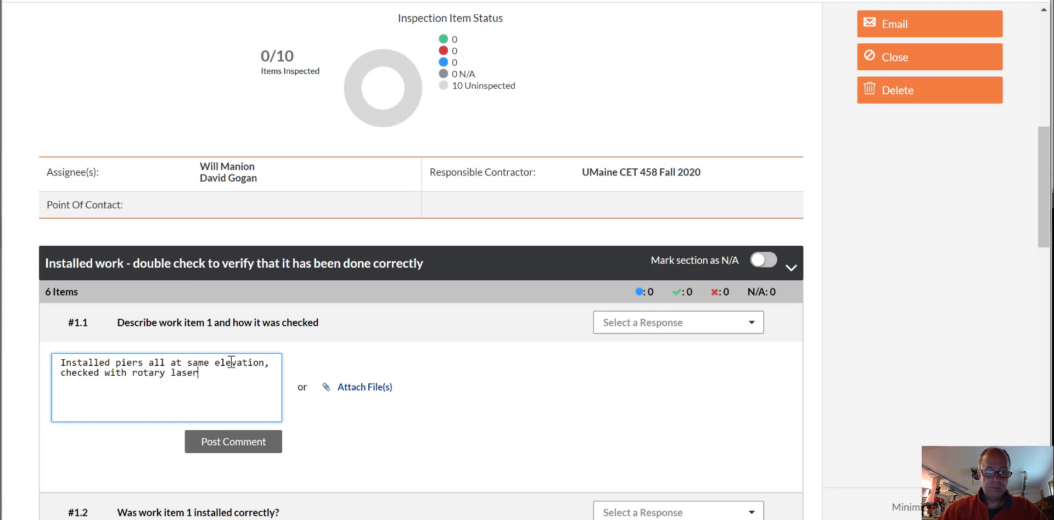
# - Answer inspection item 1.1 with Yes and post its drafted comment
pyautogui.click(626, 330)
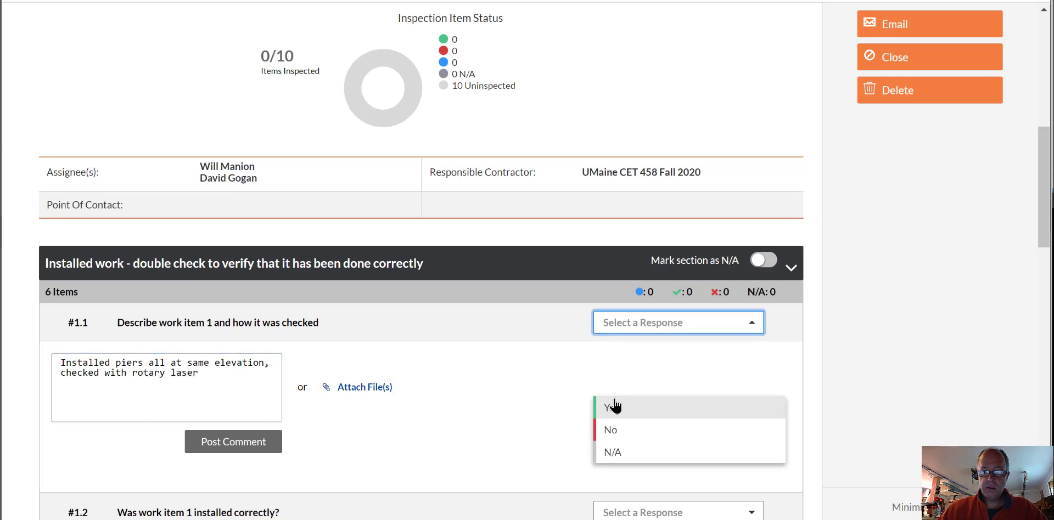
pyautogui.click(612, 409)
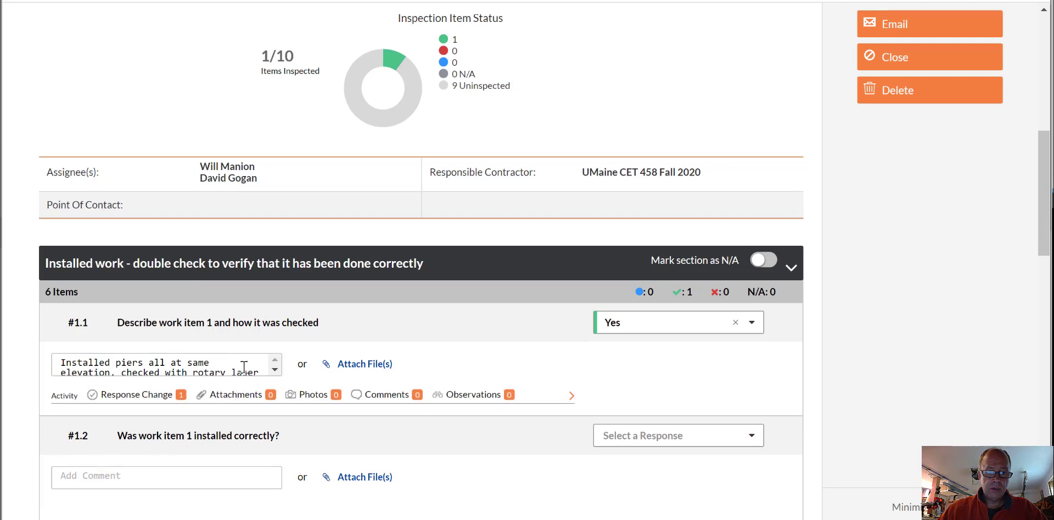
pyautogui.click(247, 370)
pyautogui.click(236, 439)
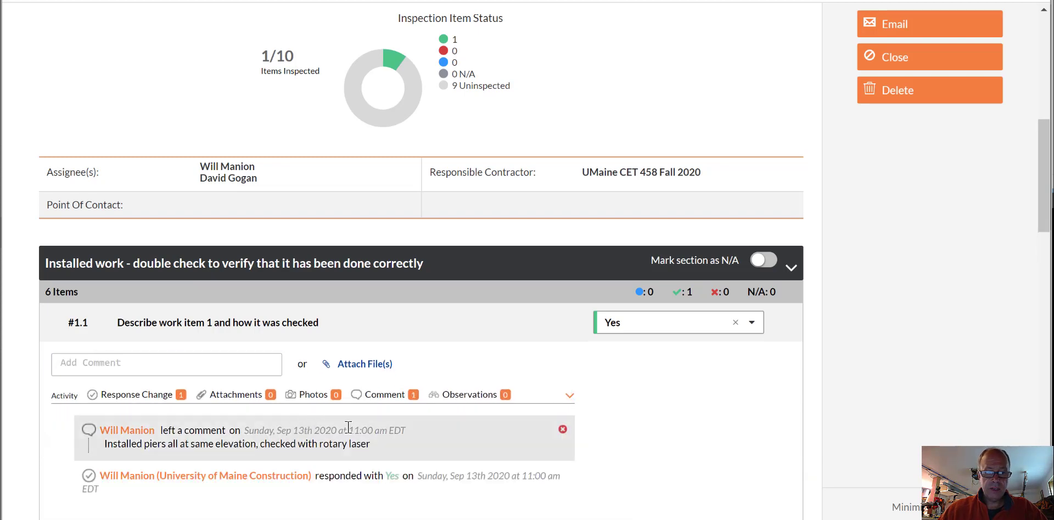
# - Answer Yes to item 1.2, whether work item 1 was installed correctly
pyautogui.scroll(-4, 551, 404)
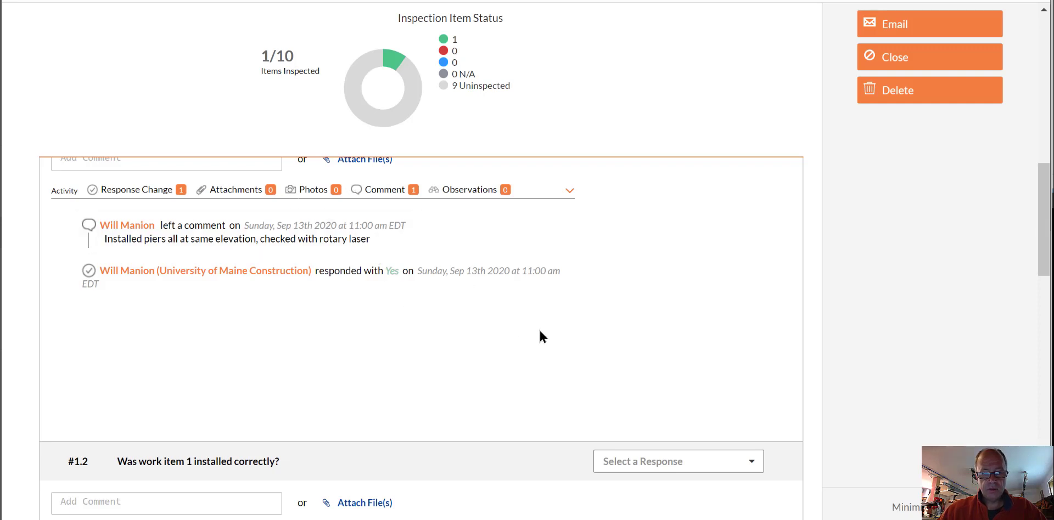
pyautogui.scroll(-4, 539, 328)
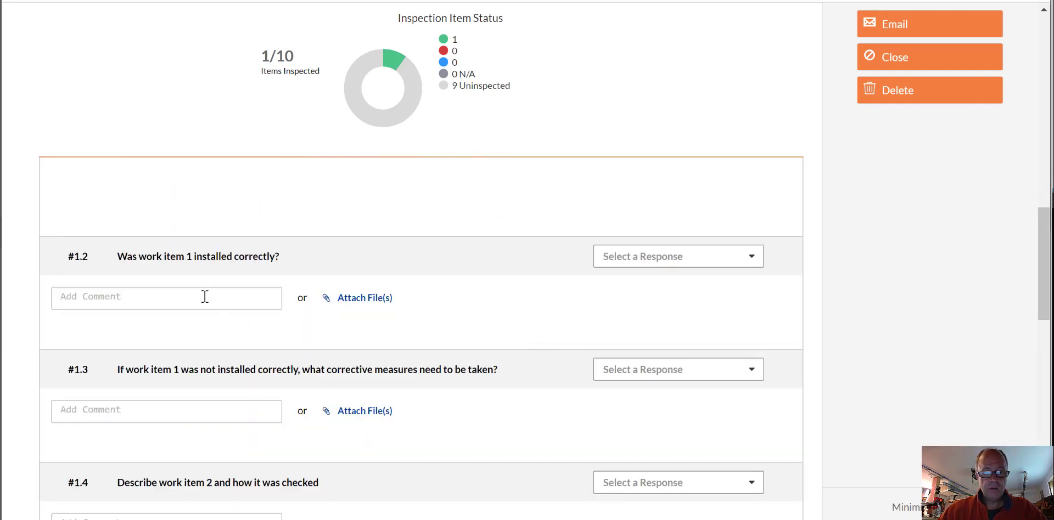
pyautogui.click(685, 258)
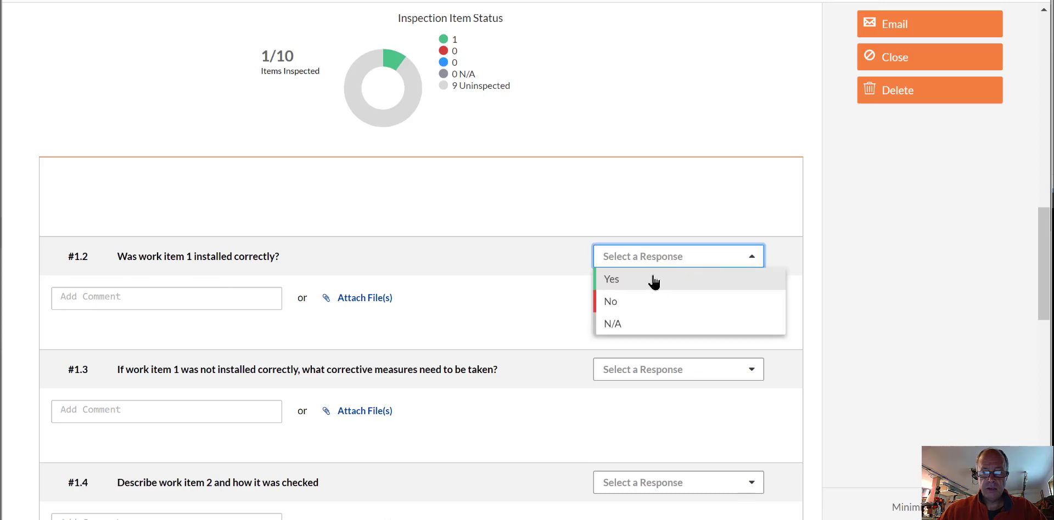
pyautogui.click(654, 279)
# - Post the comment "When checked, if not at correct elevation, we pulled it out and reset" on item 1.3 about corrective measures
pyautogui.scroll(-2, 698, 320)
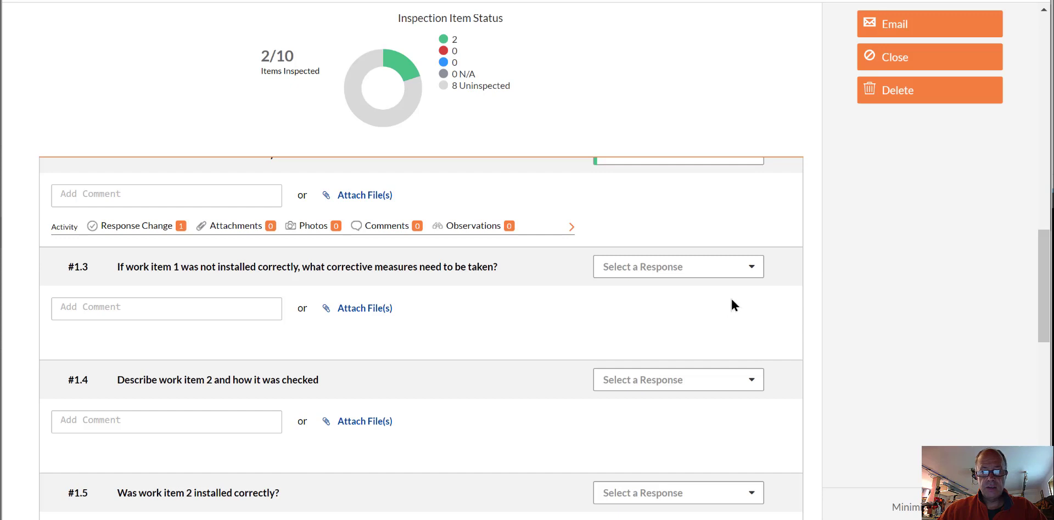
pyautogui.click(199, 301)
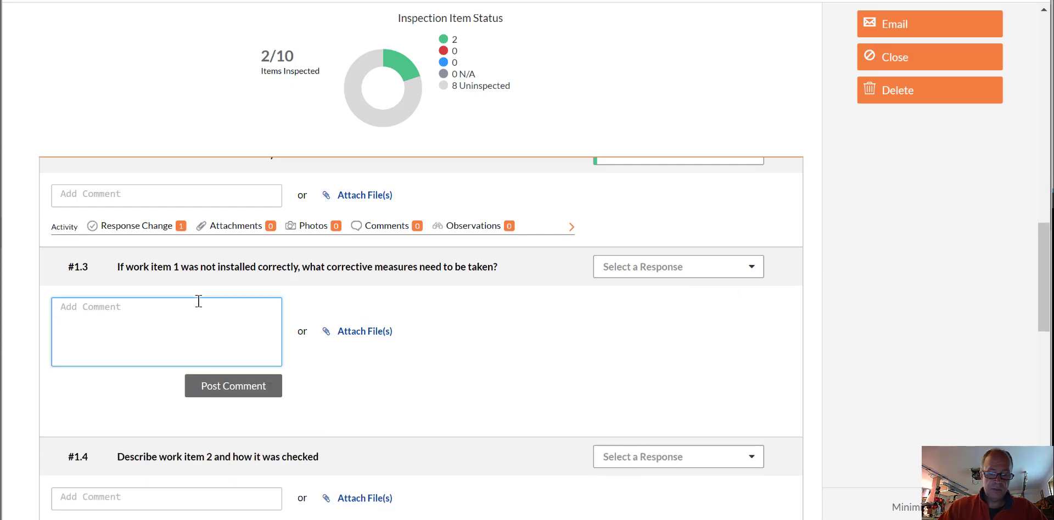
pyautogui.write('When')
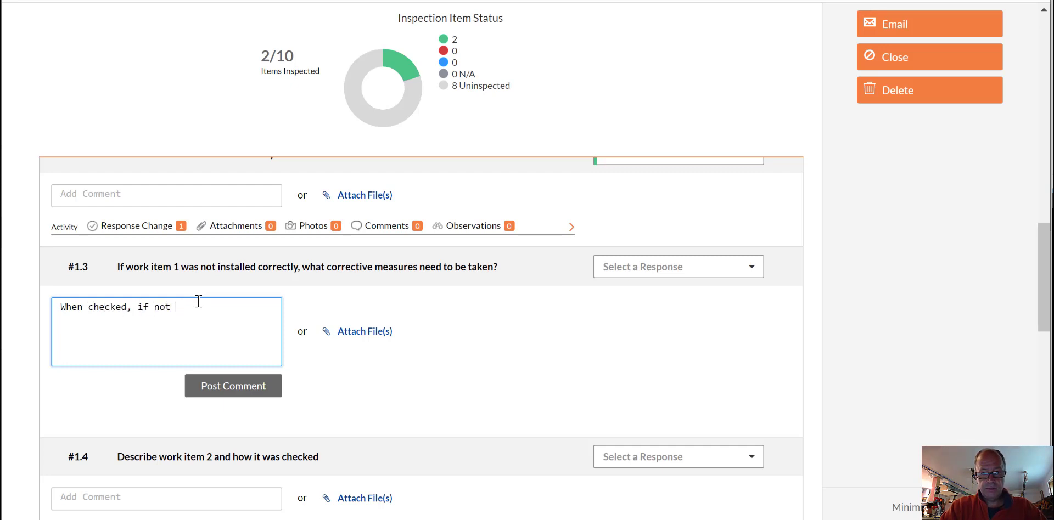
pyautogui.write('checked, if not at correct elevation, w')
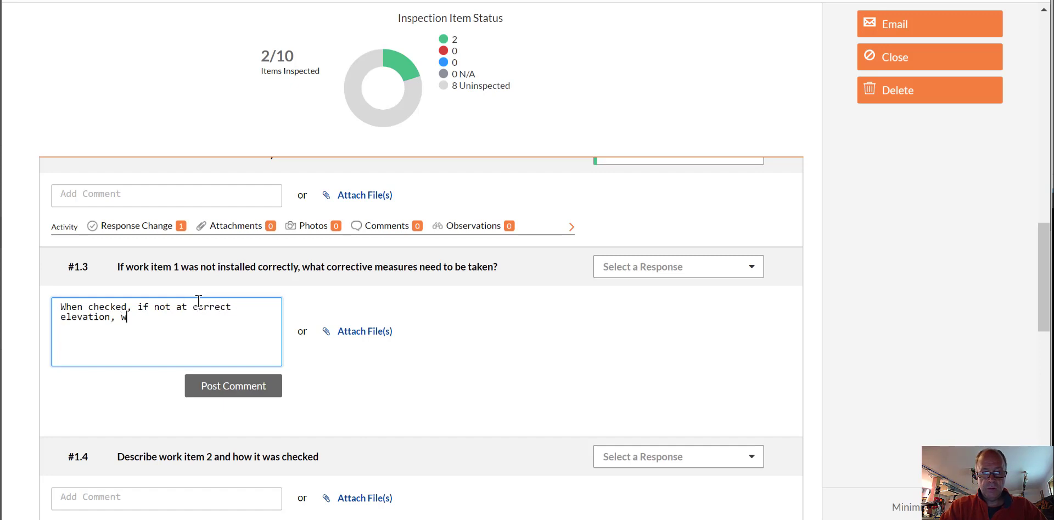
pyautogui.write('e putlle')
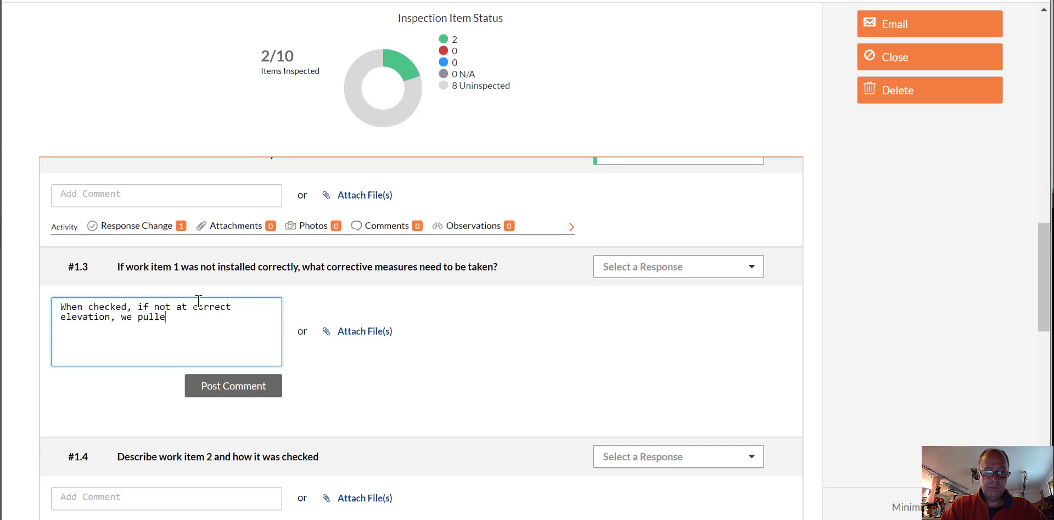
pyautogui.write('d it out an ')
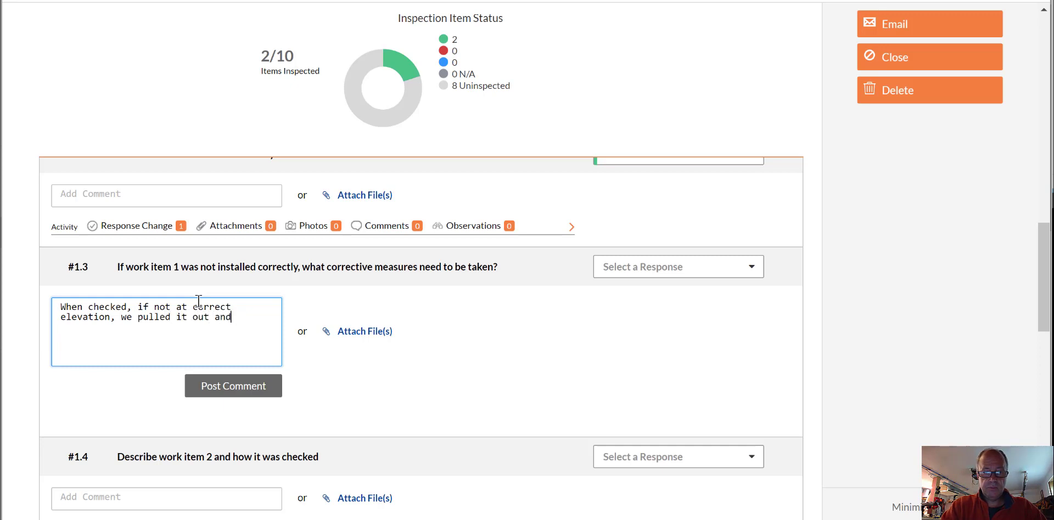
pyautogui.write(' reset')
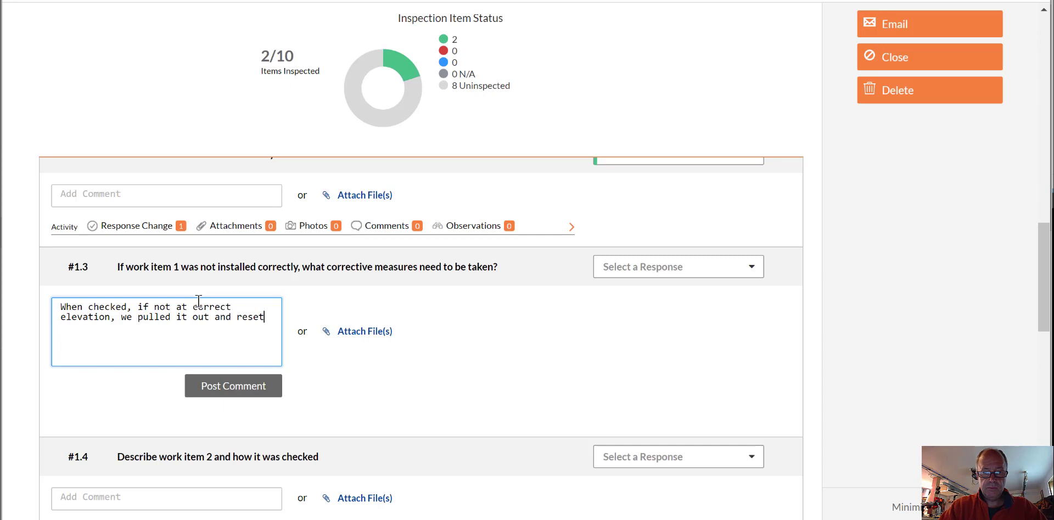
pyautogui.click(204, 395)
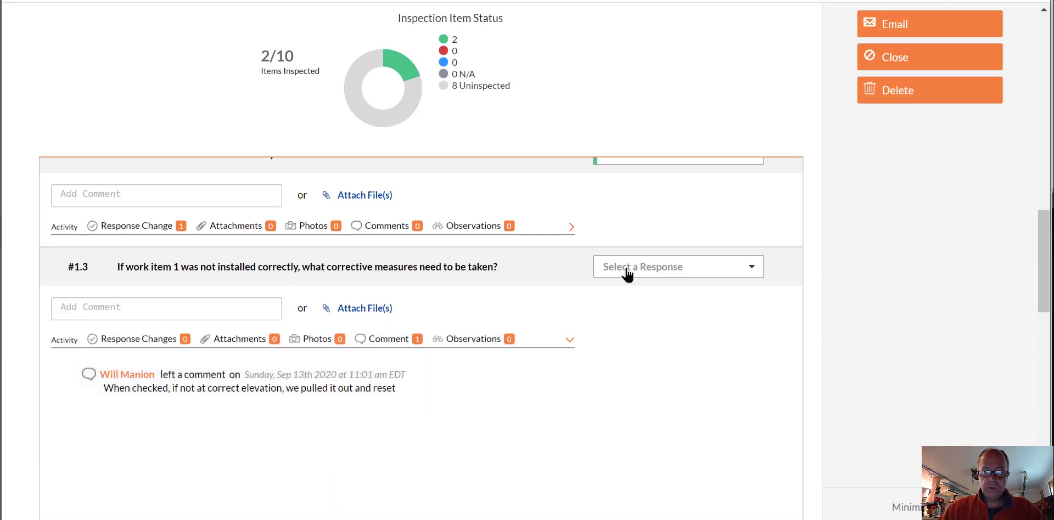
# - Answer Yes to inspection item 1.3 about corrective measures for work item 1
pyautogui.click(627, 273)
pyautogui.click(629, 290)
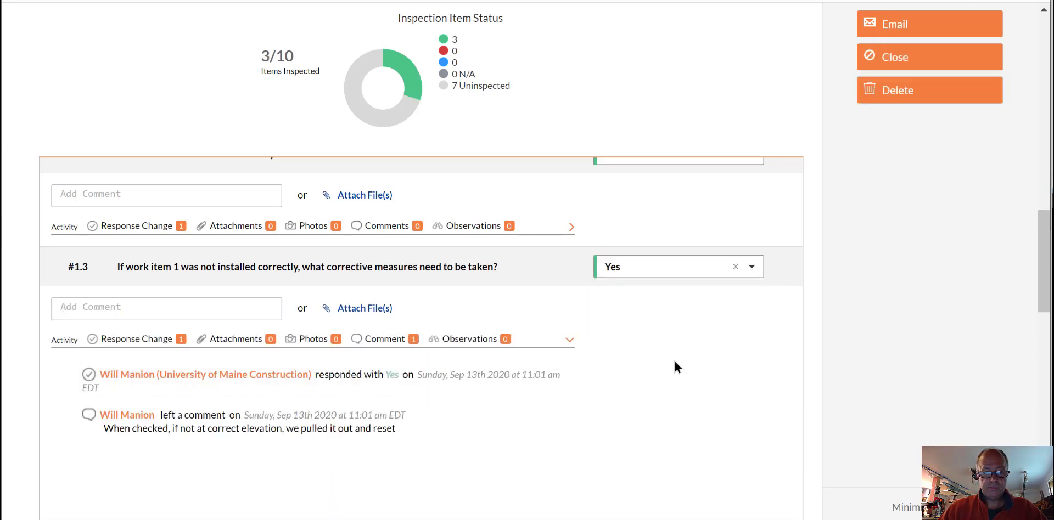
# - Answer inspection items 1.4, 1.5 and 1.6 about work item 2 with N/A
pyautogui.scroll(-3, 675, 362)
pyautogui.scroll(-3, 675, 363)
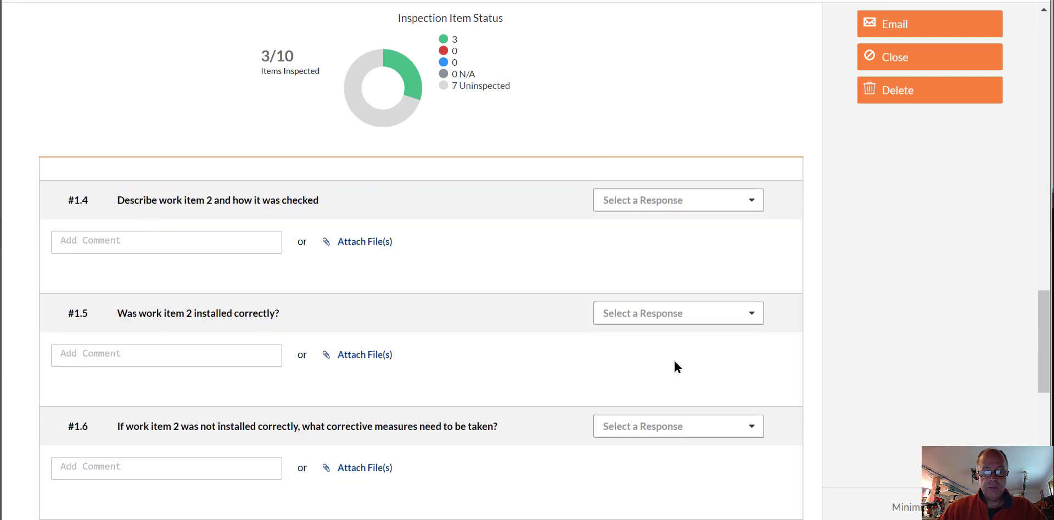
pyautogui.click(751, 200)
pyautogui.click(679, 278)
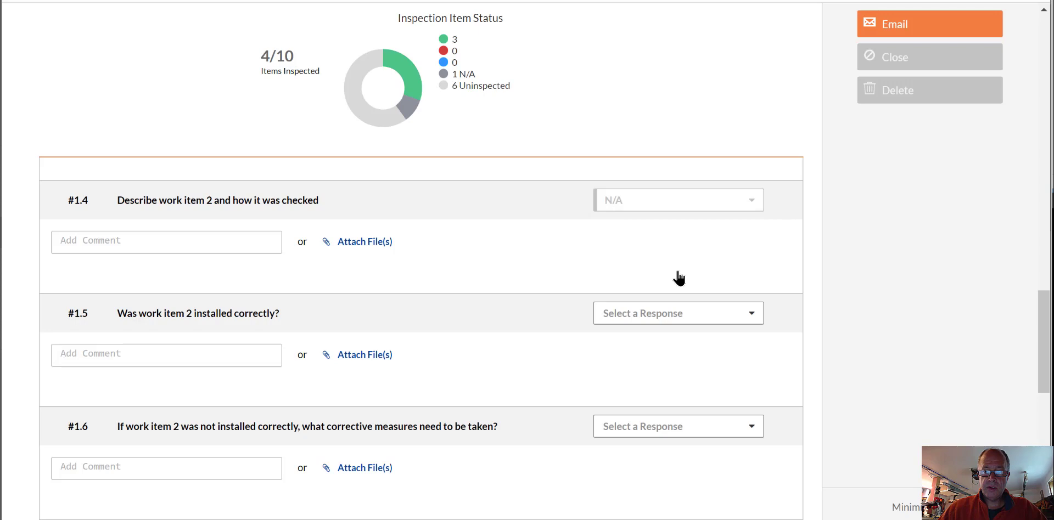
pyautogui.click(749, 315)
pyautogui.click(697, 439)
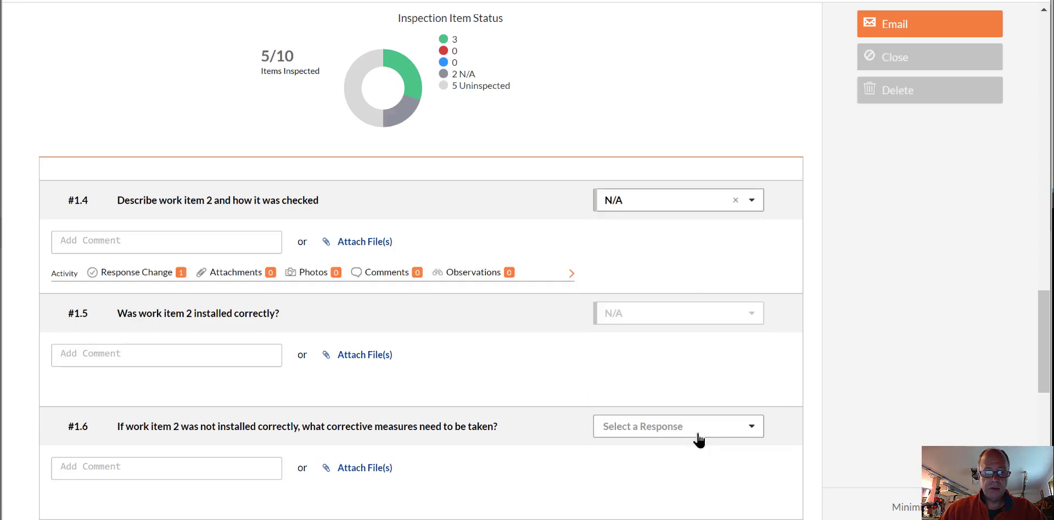
pyautogui.scroll(-2, 716, 403)
pyautogui.scroll(-1, 716, 404)
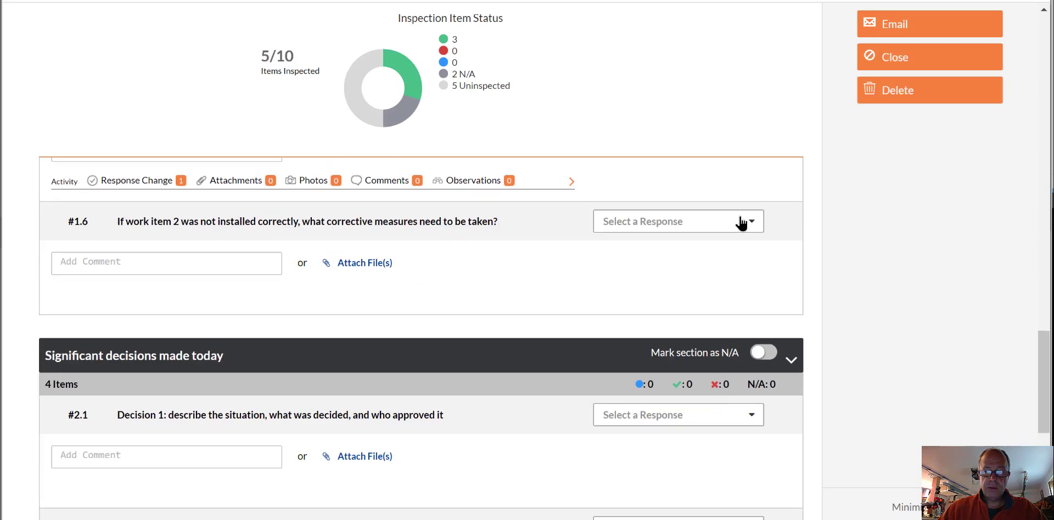
pyautogui.click(744, 222)
pyautogui.click(668, 296)
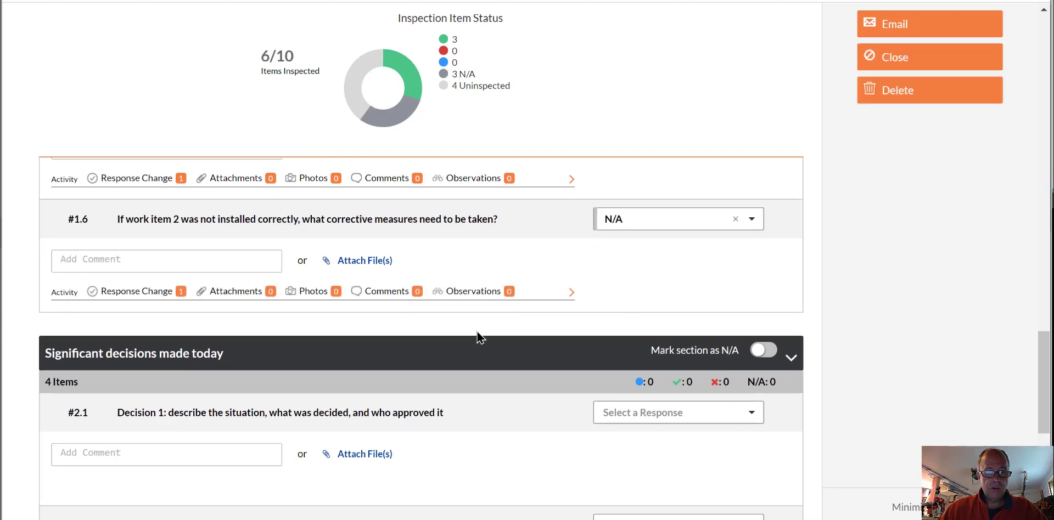
# - Write the comment "Oriented the screen room along the trail facing south, as verbally described by Hirundo people" for item 2.1
pyautogui.scroll(-3, 476, 332)
pyautogui.click(124, 251)
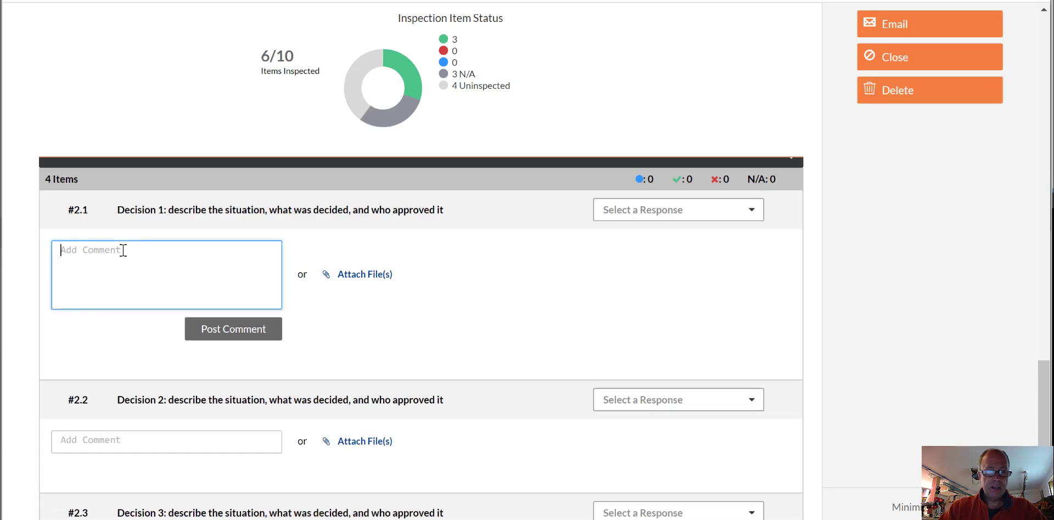
pyautogui.write('O')
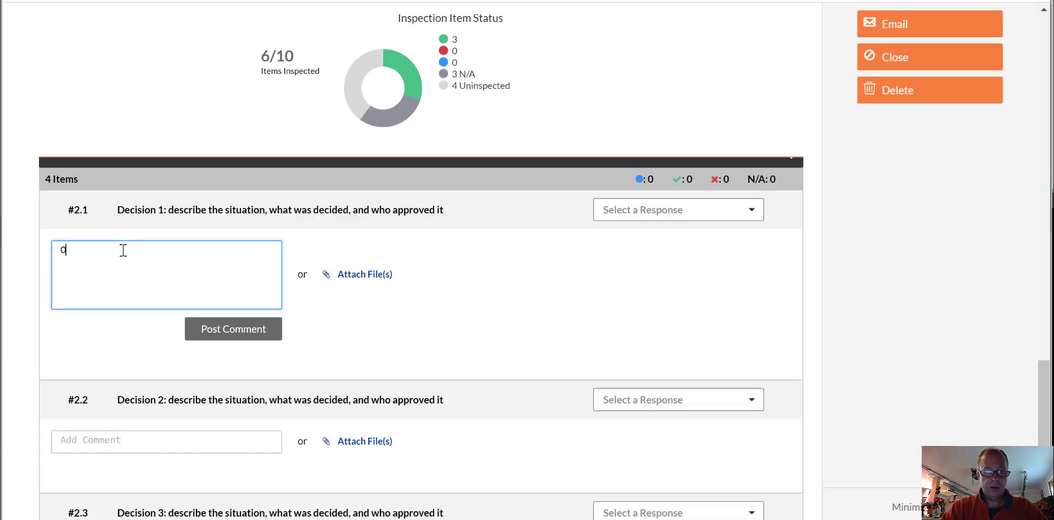
pyautogui.write('riented the screen t')
pyautogui.press('BackSpace')
pyautogui.write('room along')
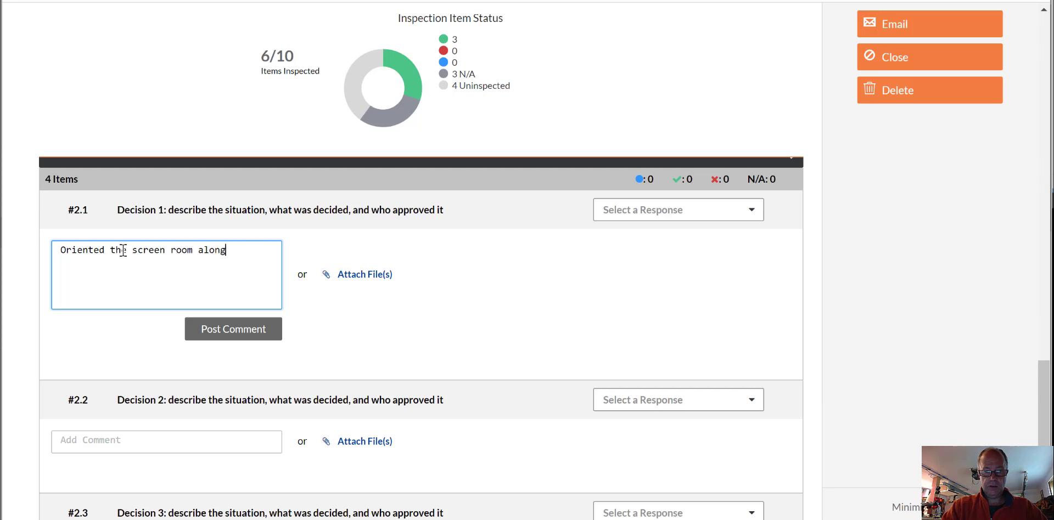
pyautogui.write(' the trail f')
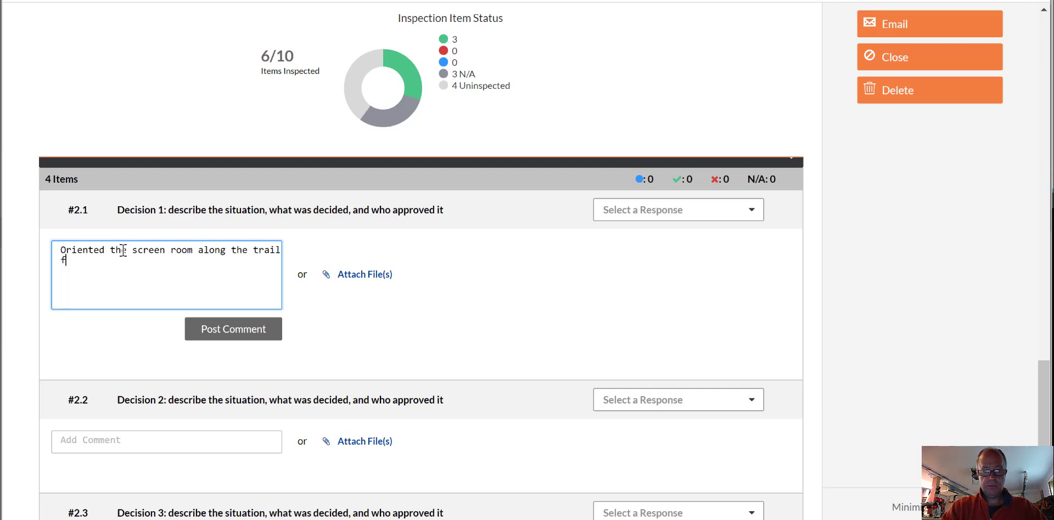
pyautogui.write('acing south, as')
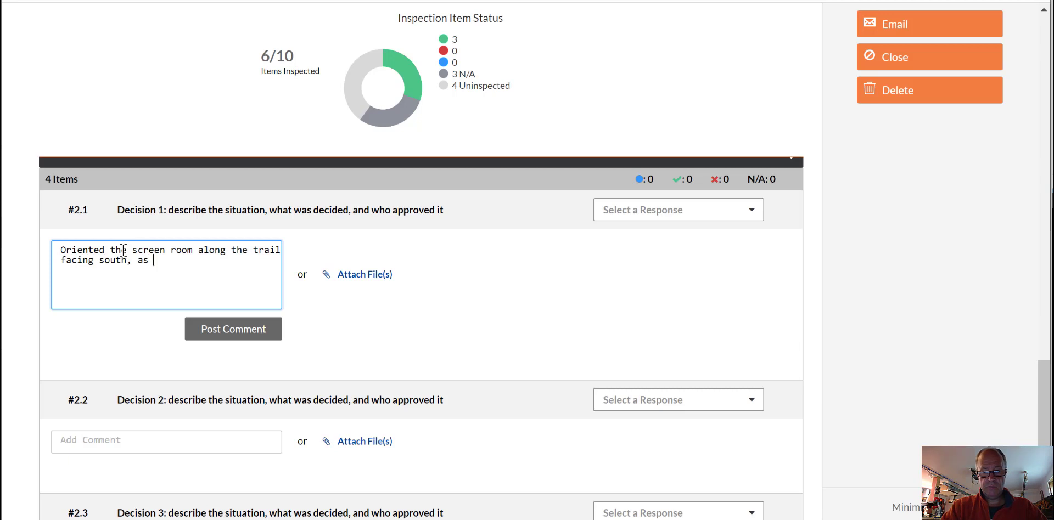
pyautogui.write(' verbally')
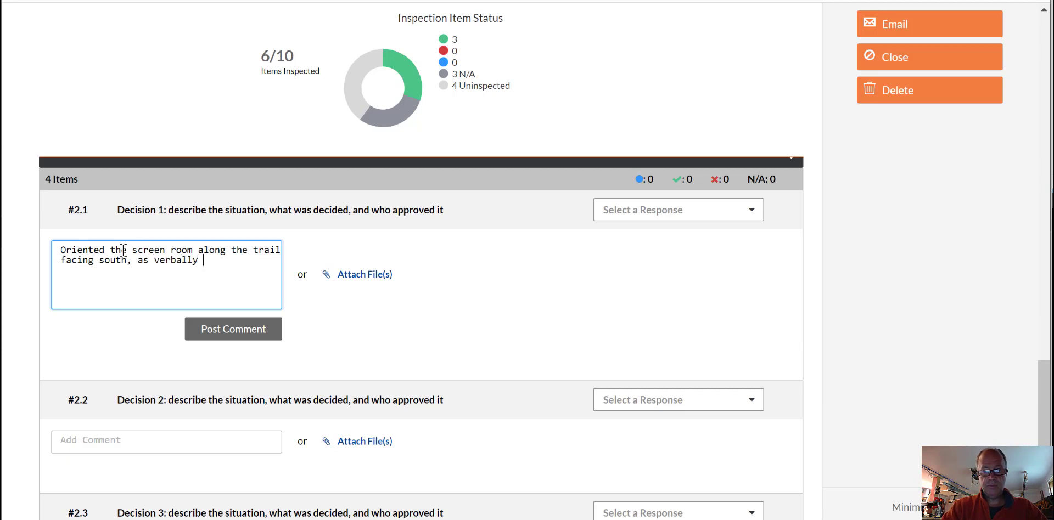
pyautogui.write(' described by Hiru')
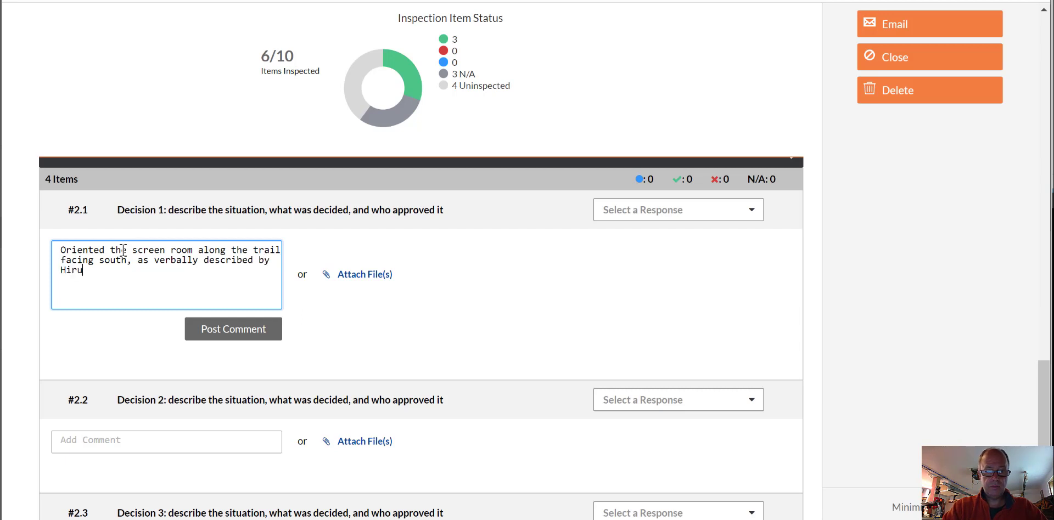
pyautogui.write('ndo people')
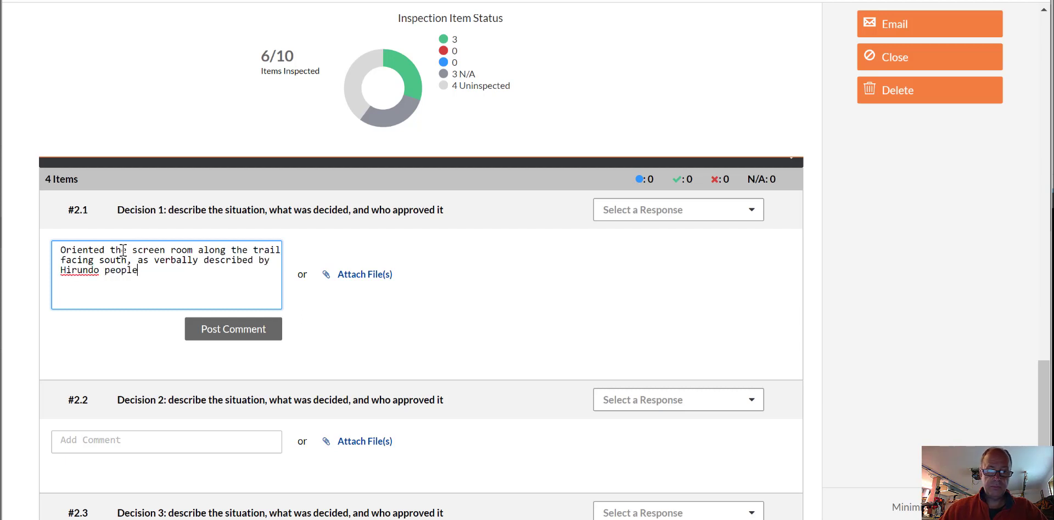
# - Answer inspection item 2.1 with Yes and post its drafted comment
pyautogui.click(729, 220)
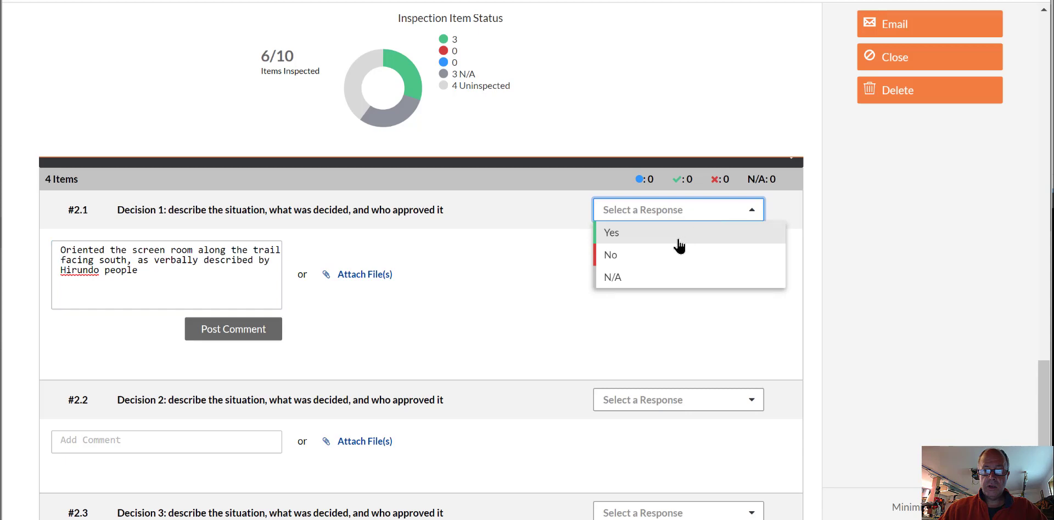
pyautogui.click(678, 241)
pyautogui.click(249, 252)
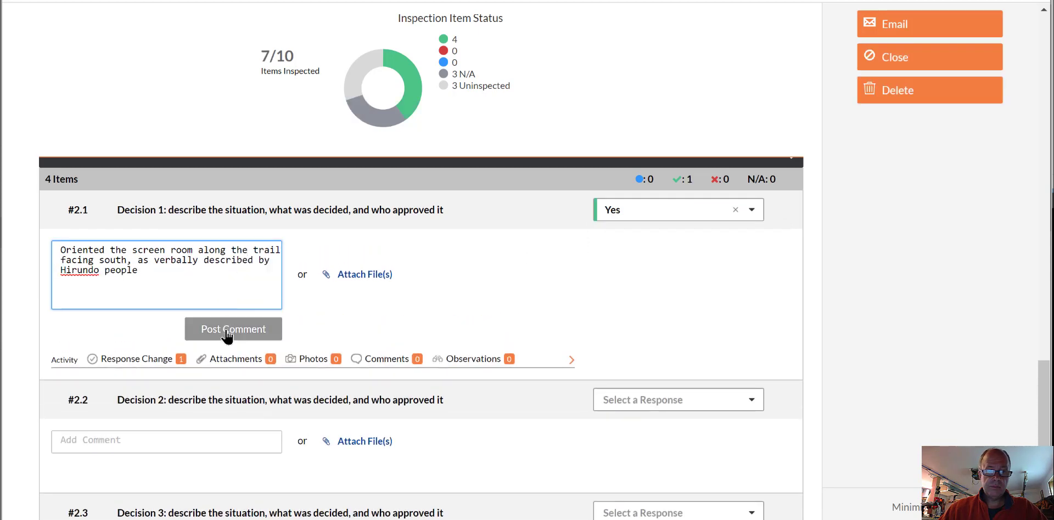
pyautogui.click(229, 325)
# - Answer the remaining decision items 2.2, 2.3 and 2.4 with N/A
pyautogui.scroll(-5, 514, 348)
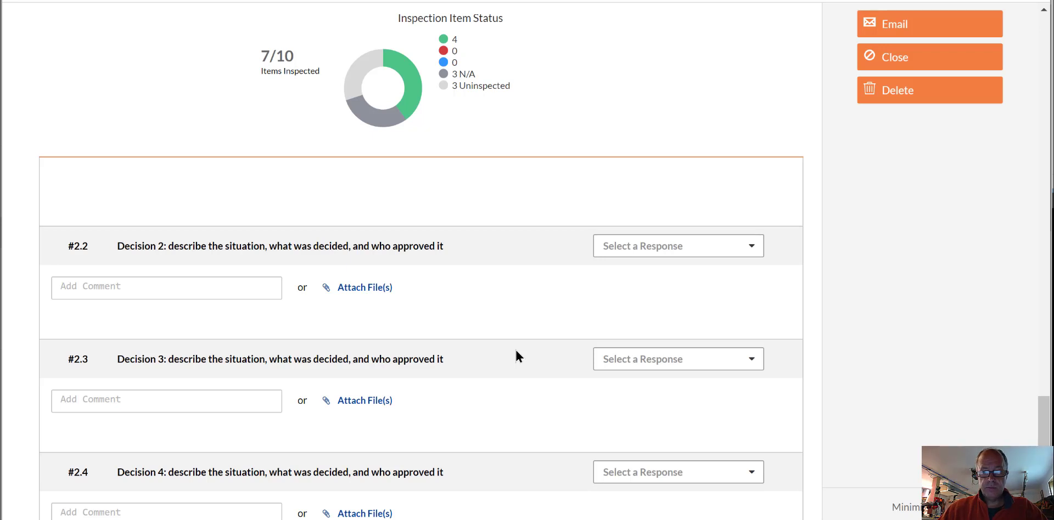
pyautogui.click(696, 247)
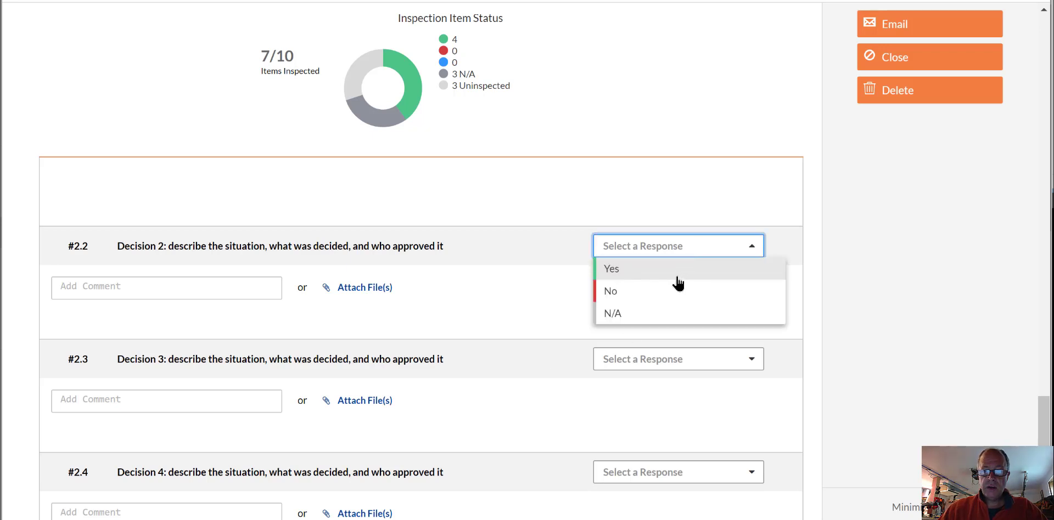
pyautogui.click(667, 312)
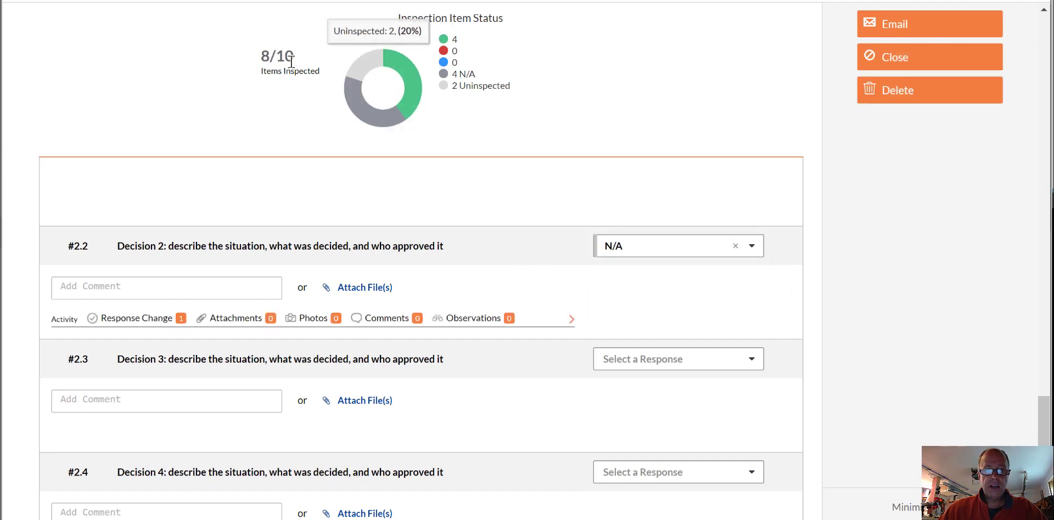
pyautogui.click(637, 364)
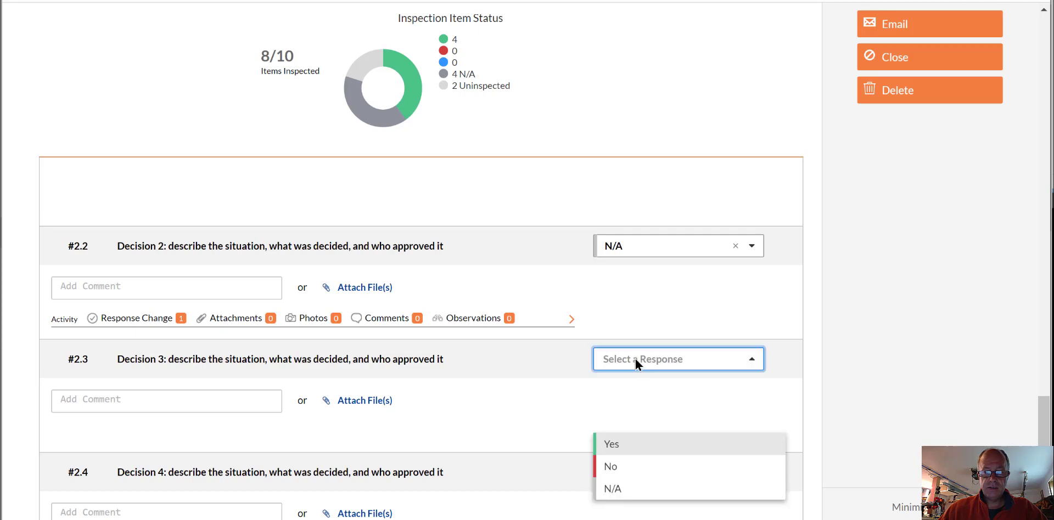
pyautogui.click(622, 487)
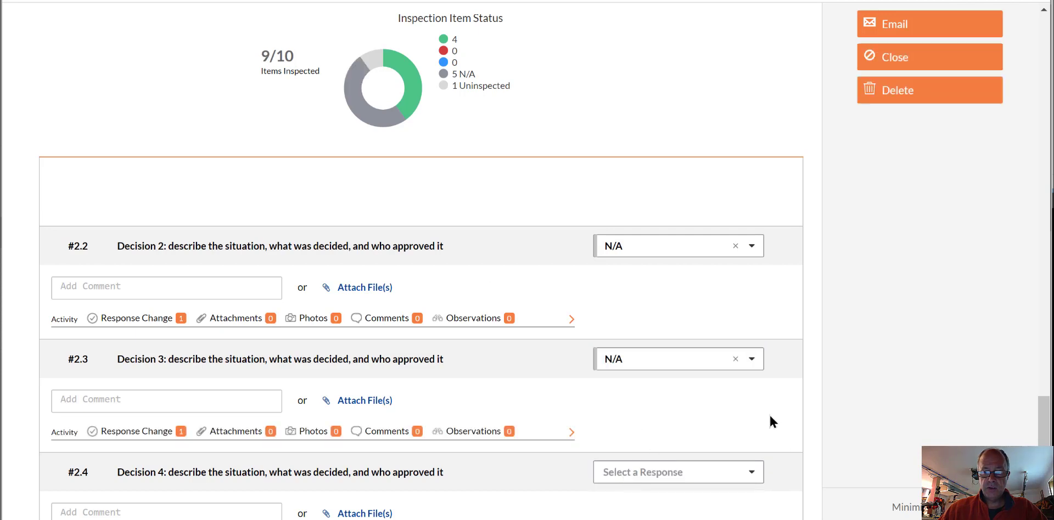
pyautogui.scroll(-2, 769, 413)
pyautogui.click(751, 351)
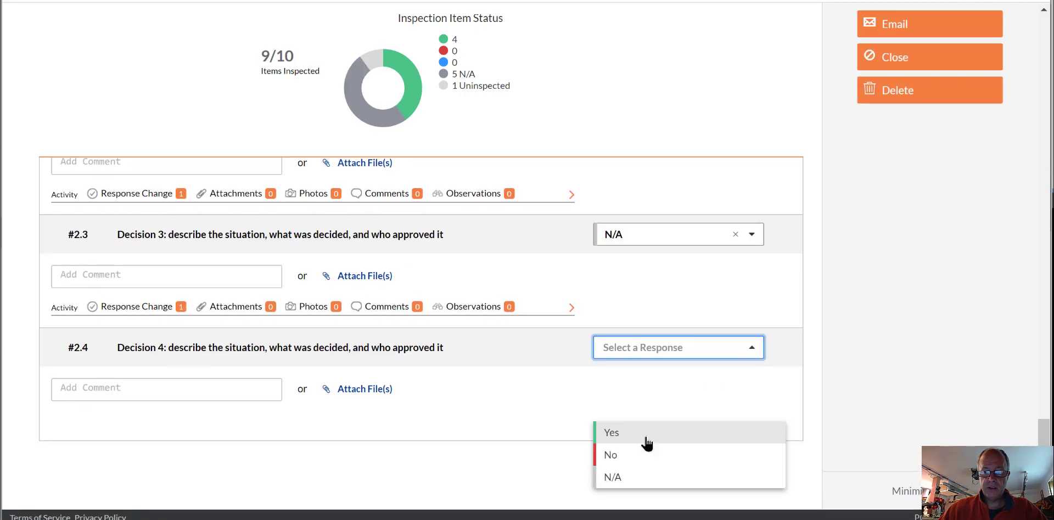
pyautogui.click(625, 478)
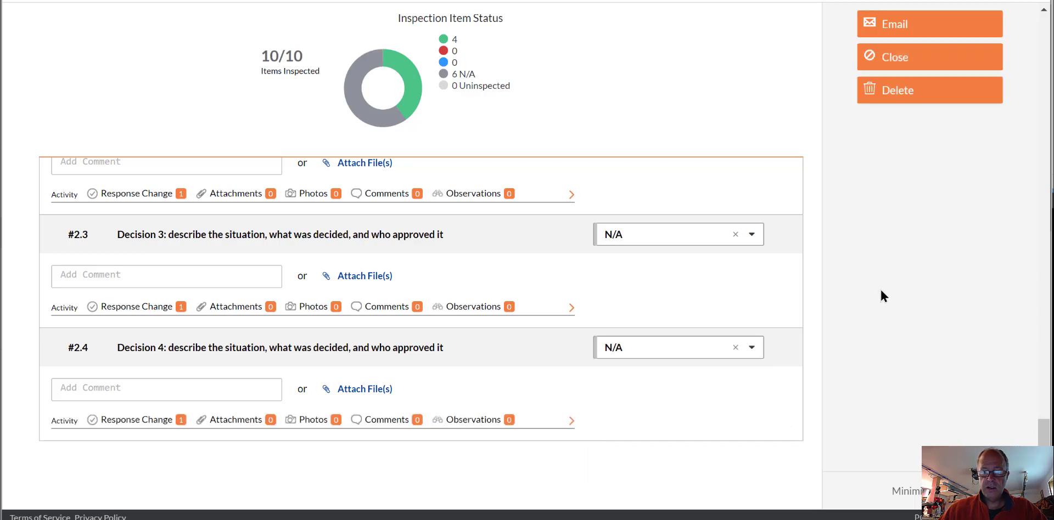
# - Start an email forwarding the inspection and add the University of Maine Construction contact as its main recipient
pyautogui.scroll(8, 880, 288)
pyautogui.scroll(9, 882, 297)
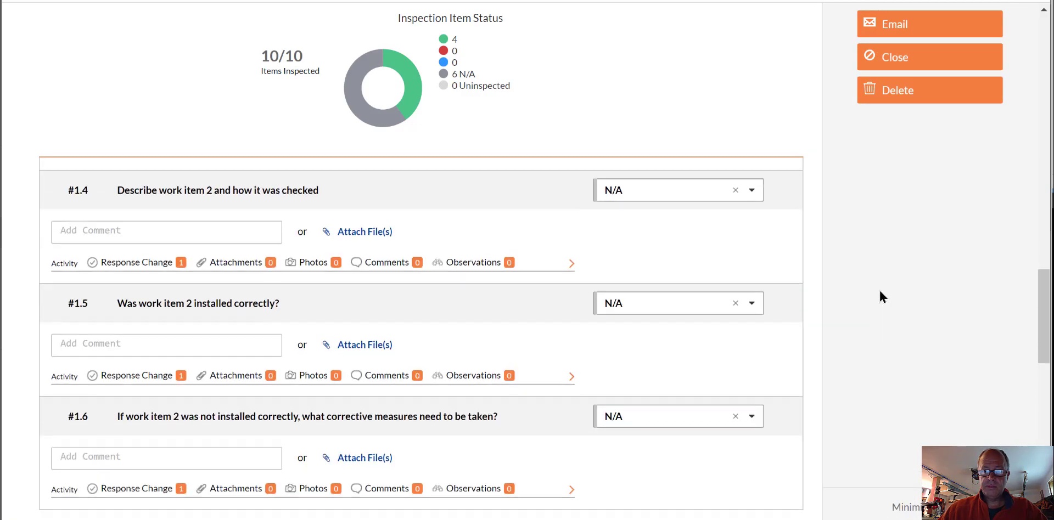
pyautogui.scroll(10, 879, 291)
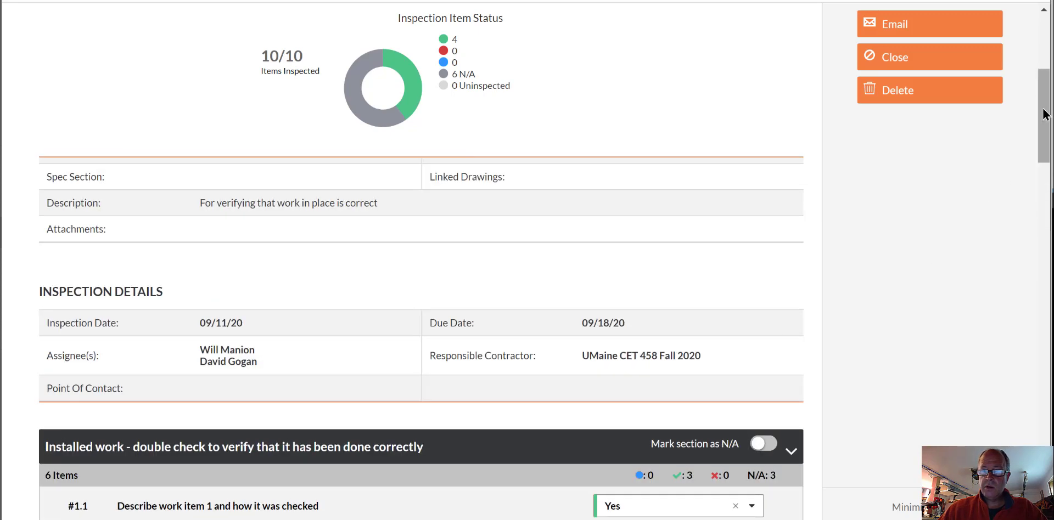
pyautogui.scroll(3, 1039, 77)
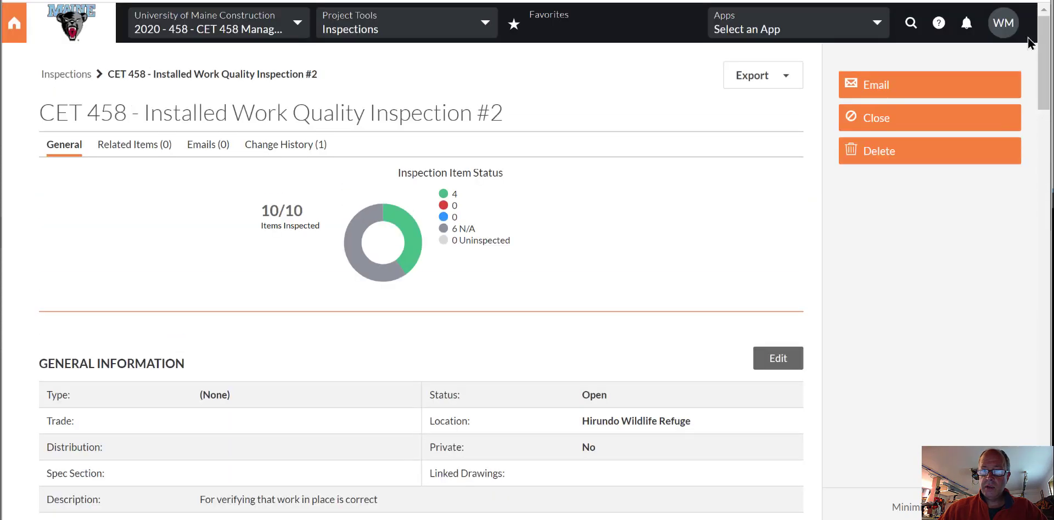
pyautogui.click(878, 88)
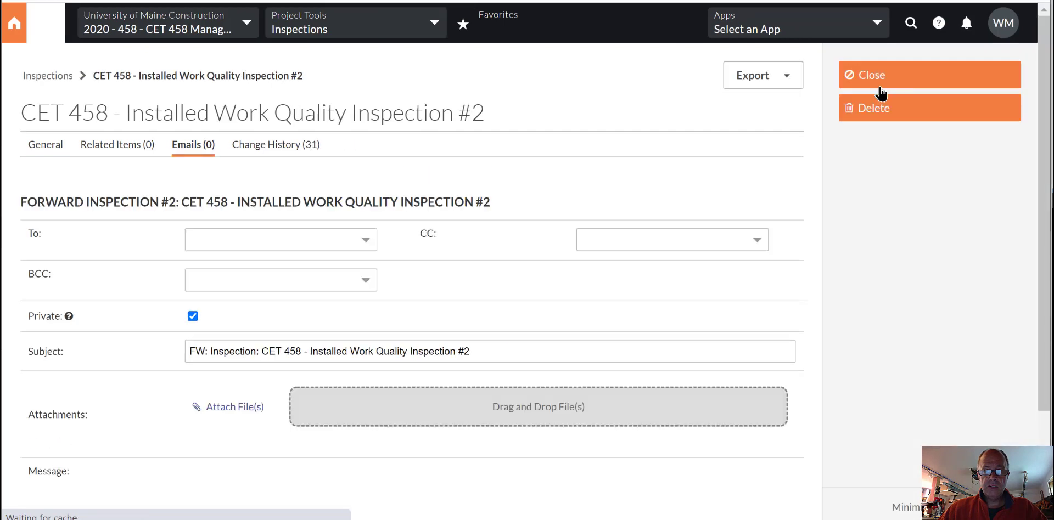
pyautogui.click(364, 242)
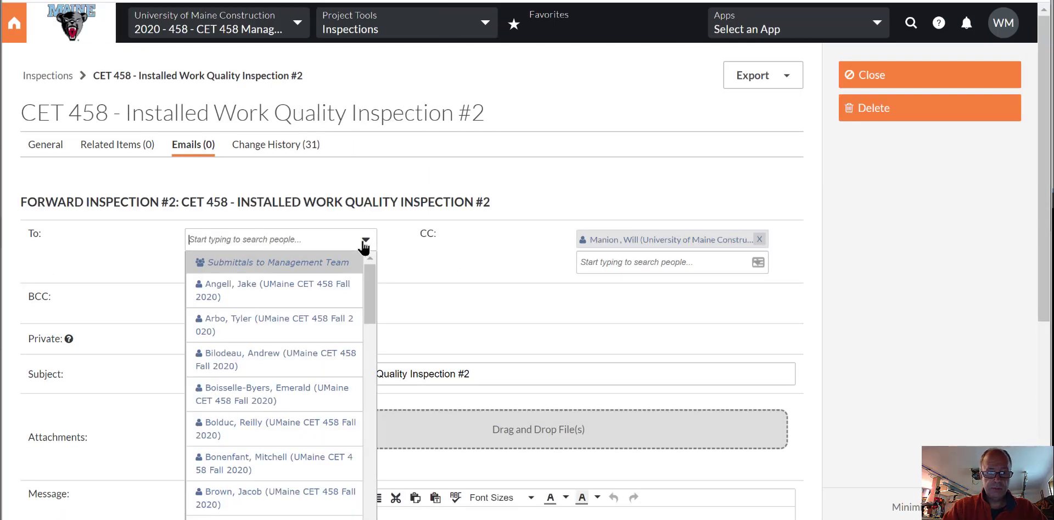
pyautogui.write('amber')
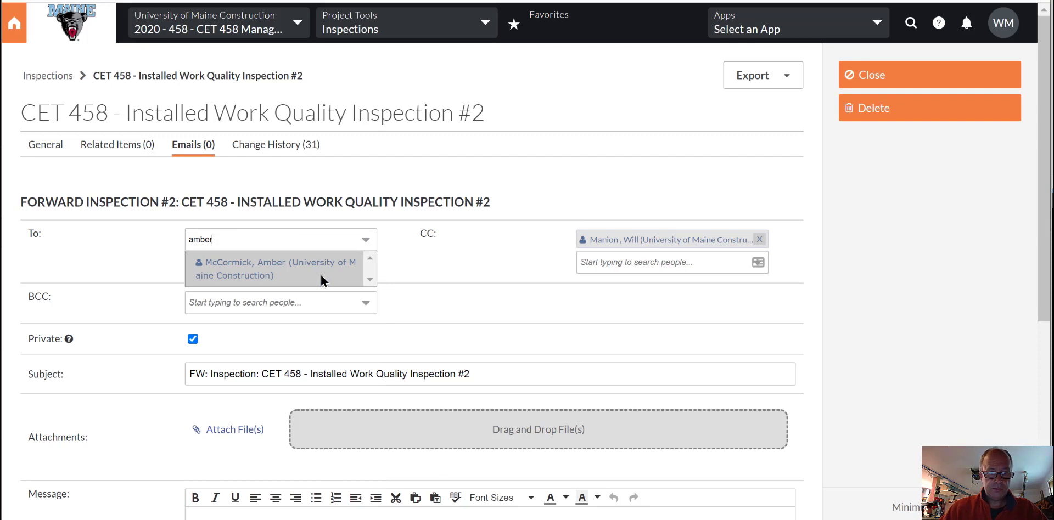
pyautogui.click(320, 275)
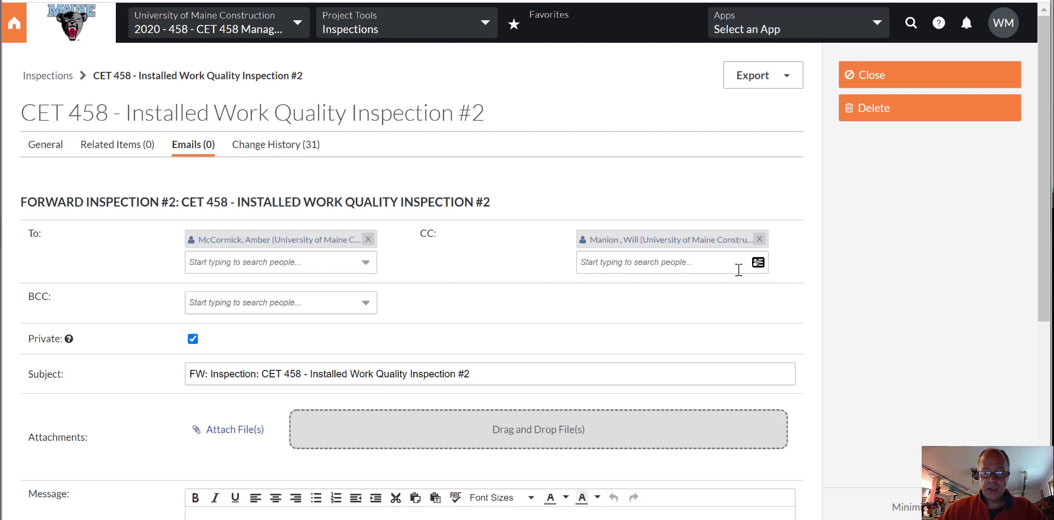
# - Send the inspection email with its prefilled subject and message
pyautogui.scroll(-4, 781, 317)
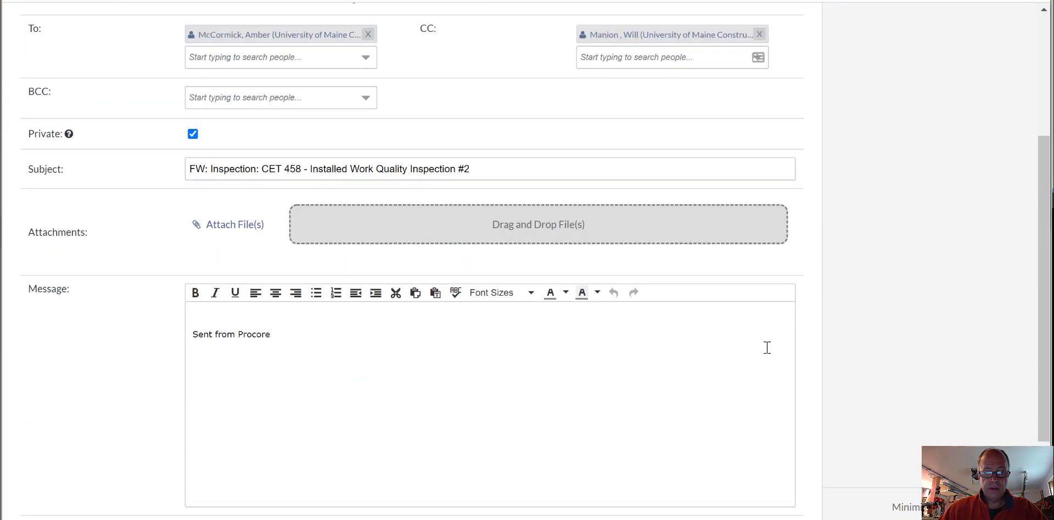
pyautogui.scroll(-3, 844, 453)
pyautogui.click(776, 452)
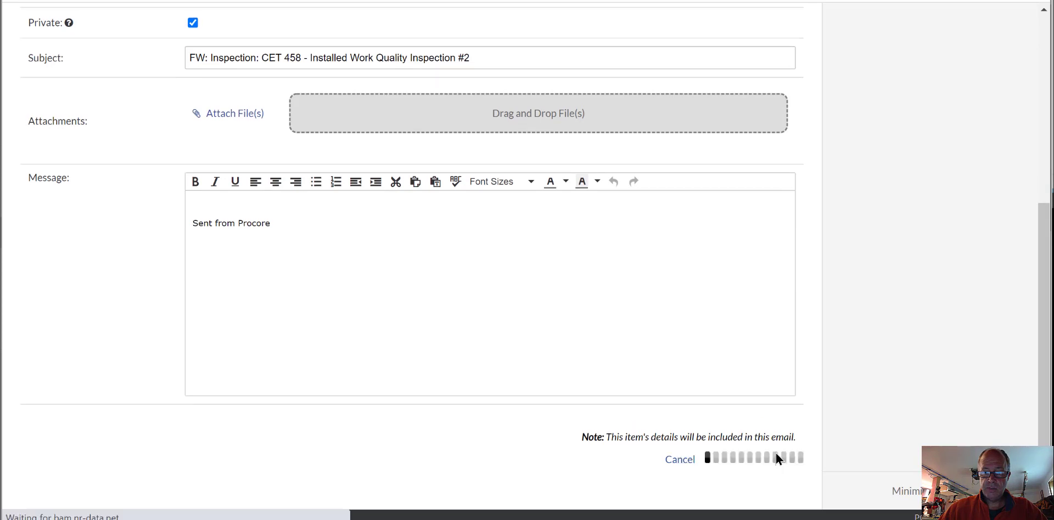